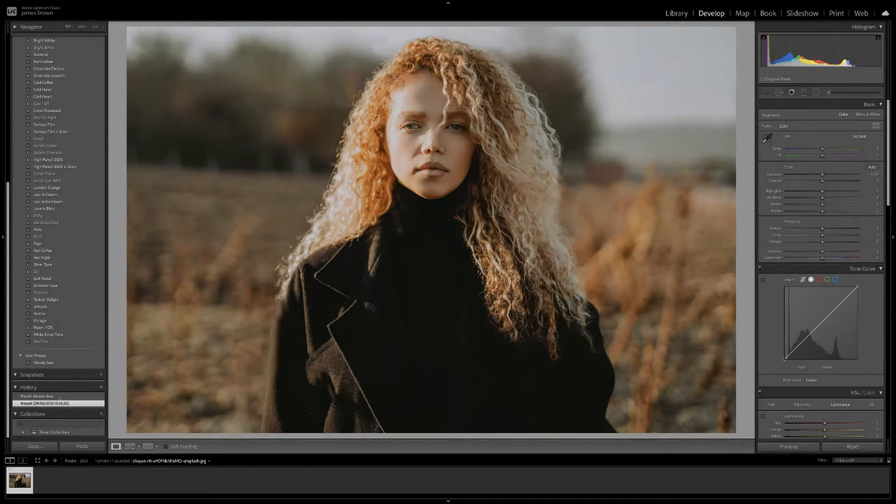
# Compare the Moody face preset version with the imported original in the edit history, ending on the original state
pyautogui.click(59, 397)
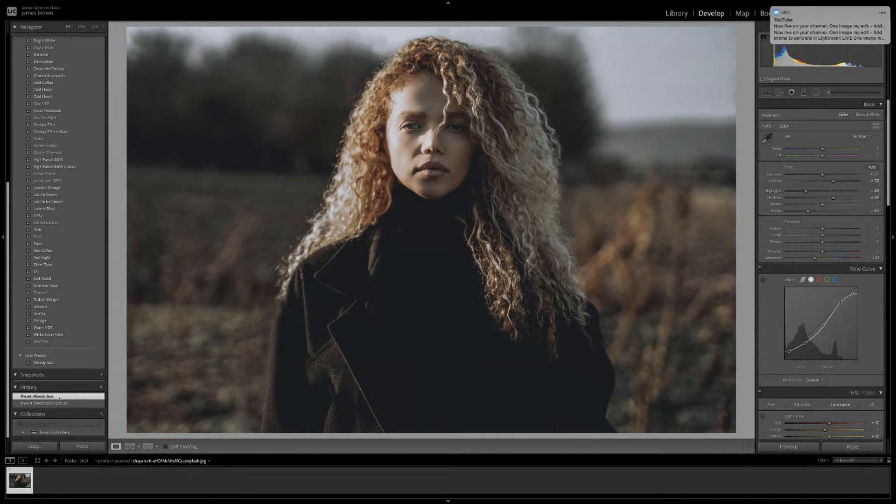
pyautogui.click(59, 403)
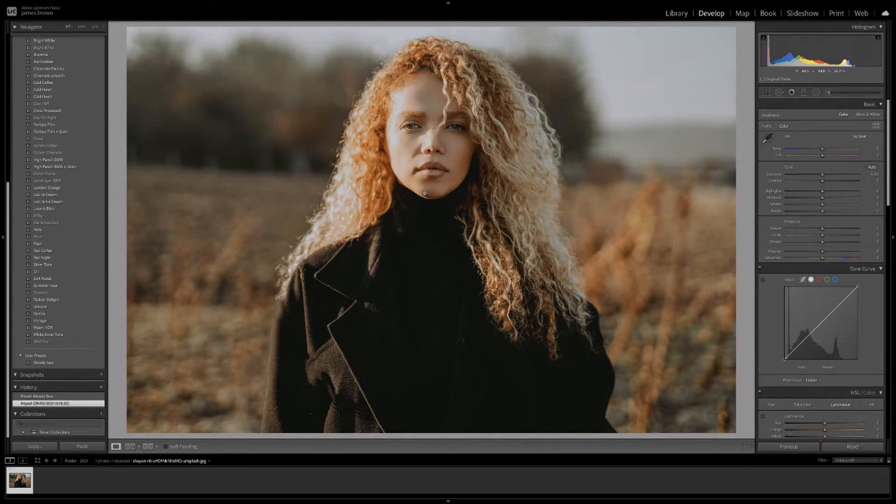
pyautogui.click(54, 397)
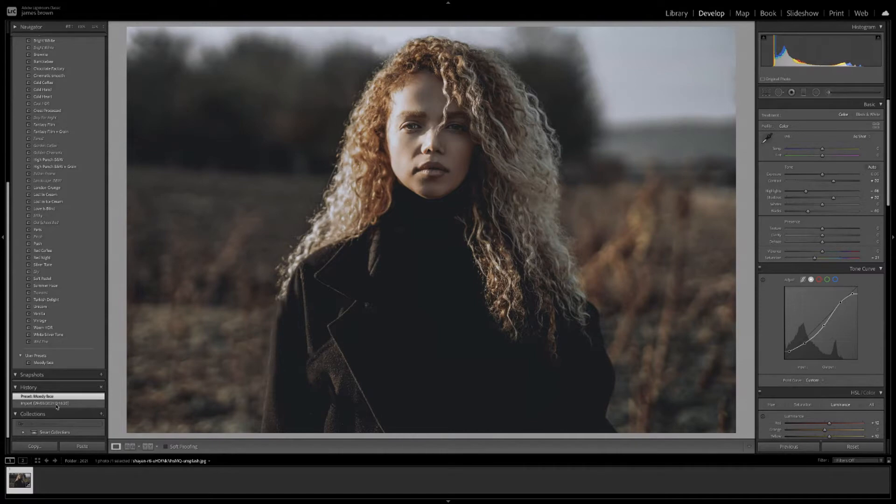
pyautogui.click(57, 404)
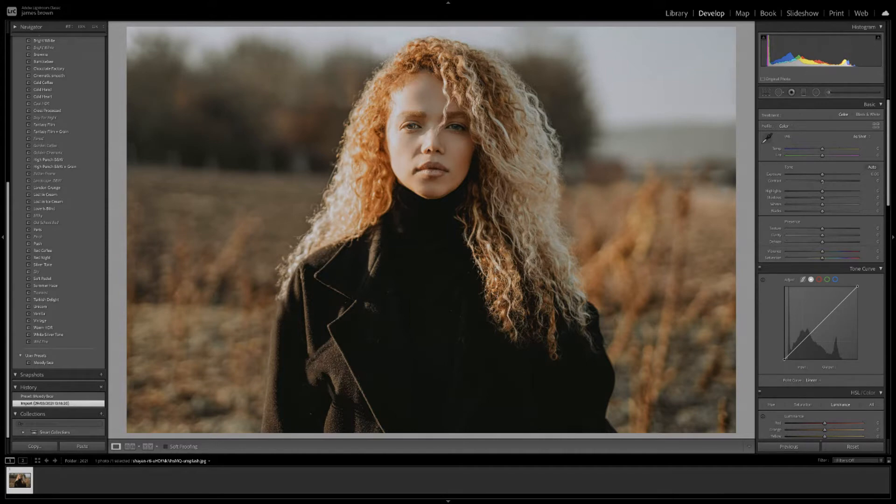
# Raise the portrait's Contrast to +26 and lower its Highlights to -72
pyautogui.moveTo(823, 181); pyautogui.dragTo(843, 181)
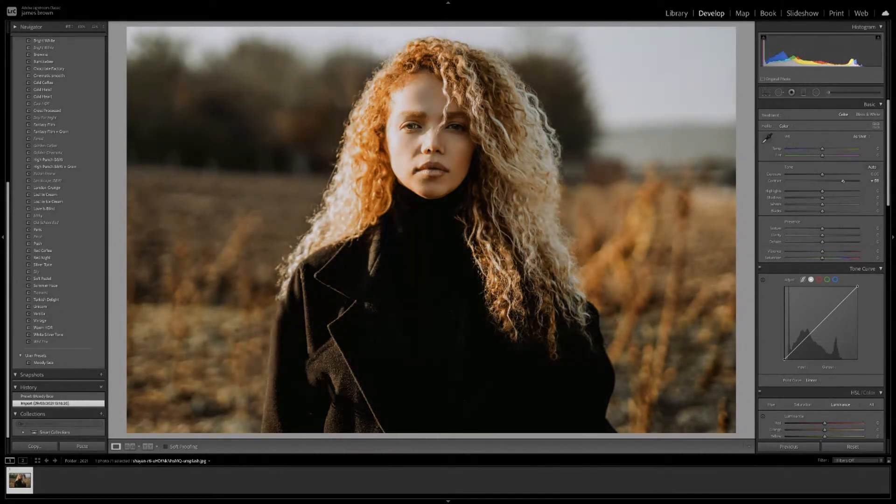
pyautogui.moveTo(843, 181); pyautogui.dragTo(831, 182)
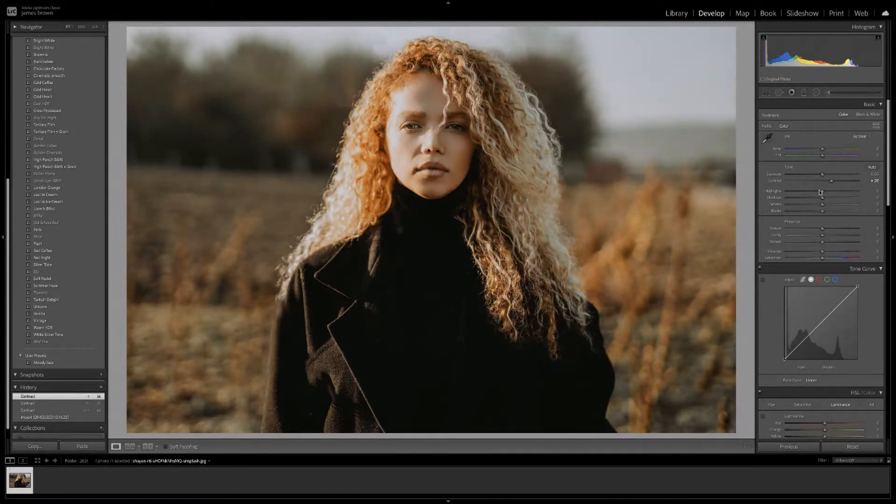
pyautogui.moveTo(824, 193); pyautogui.dragTo(797, 193)
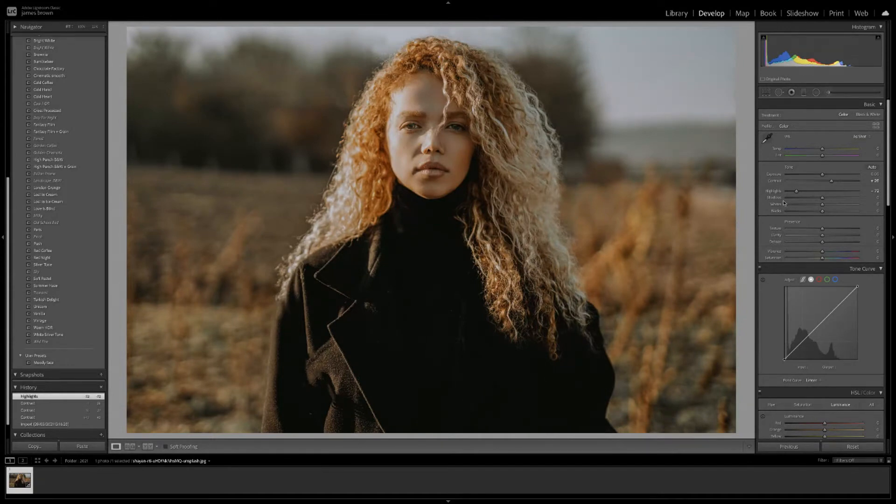
# Lift the Shadows to about +31 and lower the Blacks to -42
pyautogui.moveTo(823, 198); pyautogui.dragTo(834, 200)
pyautogui.moveTo(834, 200); pyautogui.dragTo(834, 200)
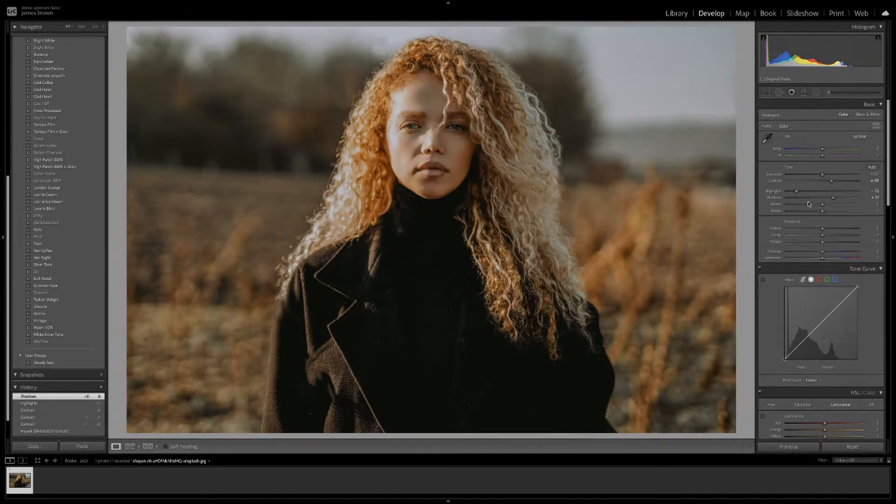
pyautogui.moveTo(822, 211); pyautogui.dragTo(808, 212)
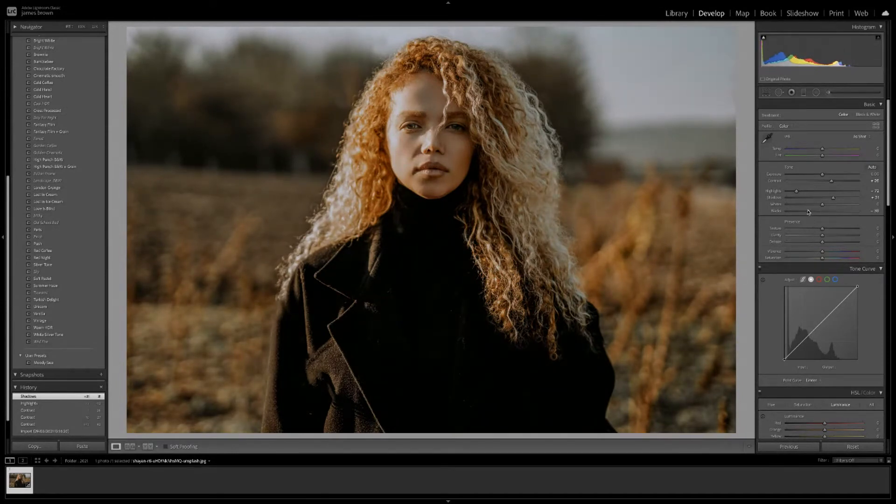
pyautogui.moveTo(808, 213); pyautogui.dragTo(809, 212)
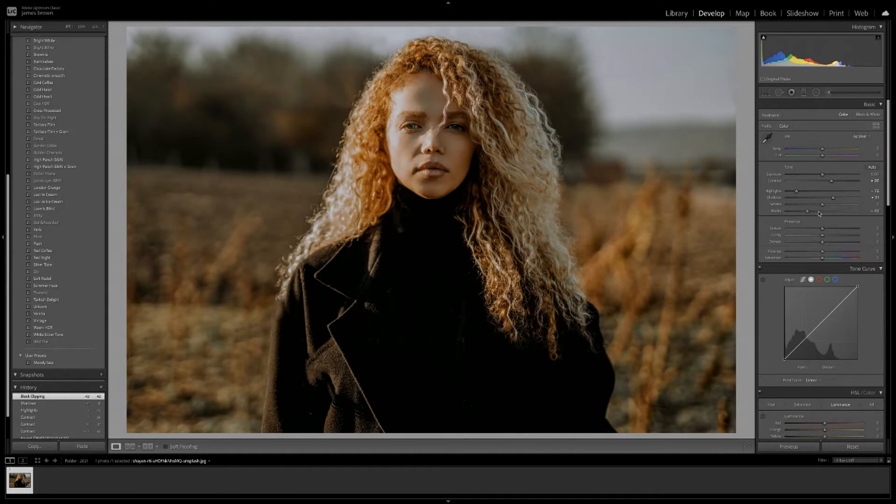
# Compare the imported original with the latest Black Clipping state in the edit history
pyautogui.scroll(-1, 66, 423)
pyautogui.click(64, 425)
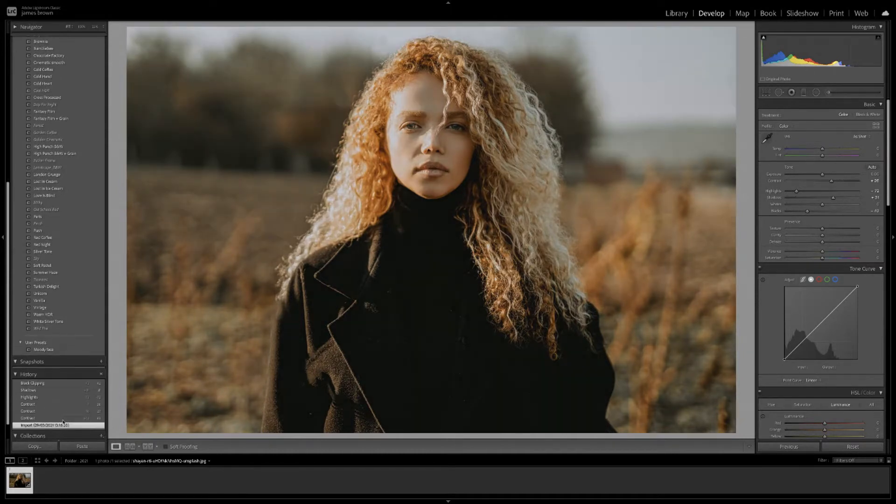
pyautogui.click(62, 385)
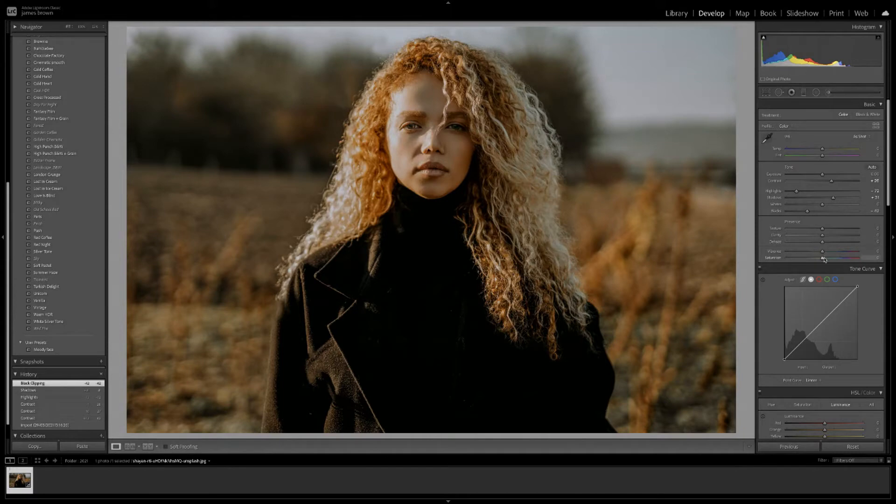
# Reduce the photo's overall Saturation to -24
pyautogui.moveTo(823, 260); pyautogui.dragTo(800, 261)
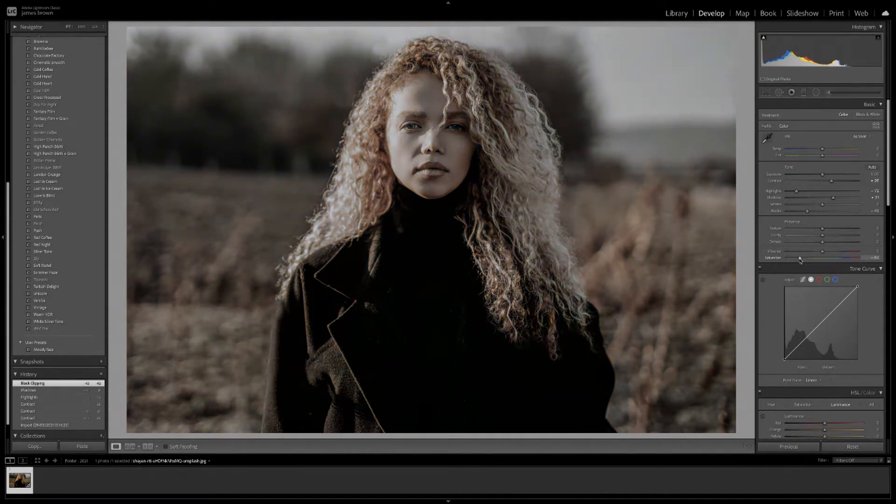
pyautogui.moveTo(800, 260); pyautogui.dragTo(813, 259)
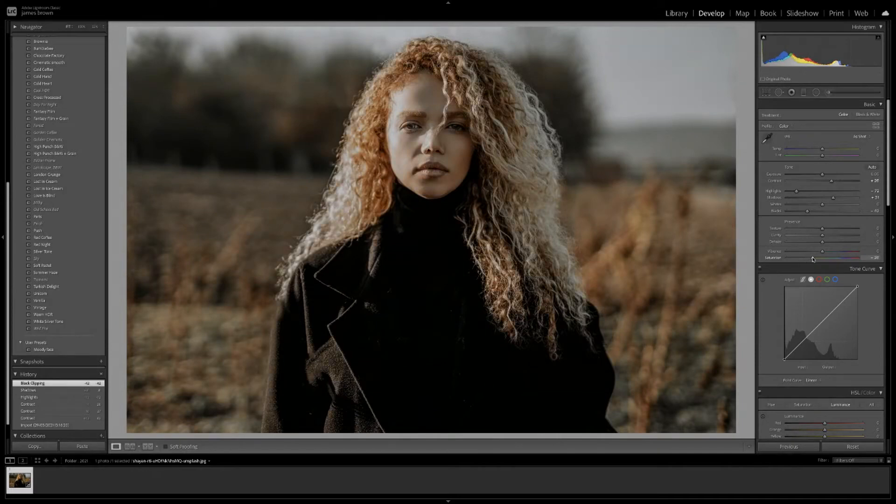
pyautogui.moveTo(813, 260); pyautogui.dragTo(812, 259)
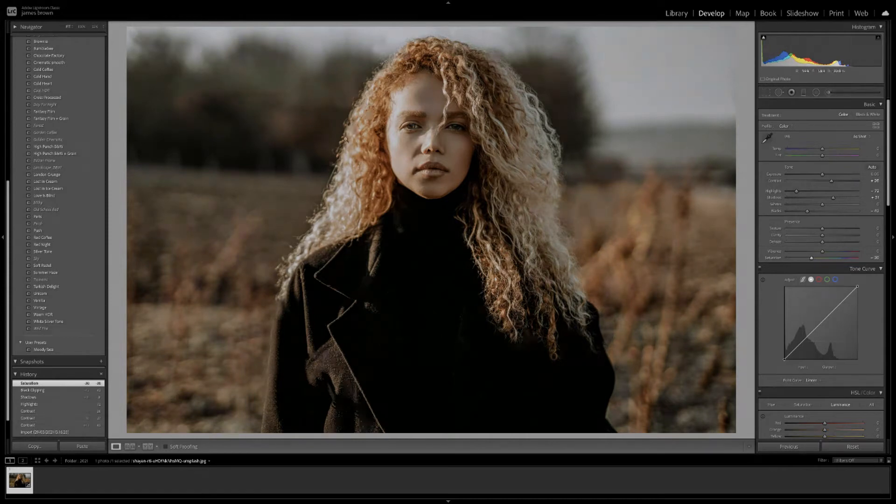
pyautogui.moveTo(811, 259); pyautogui.dragTo(814, 260)
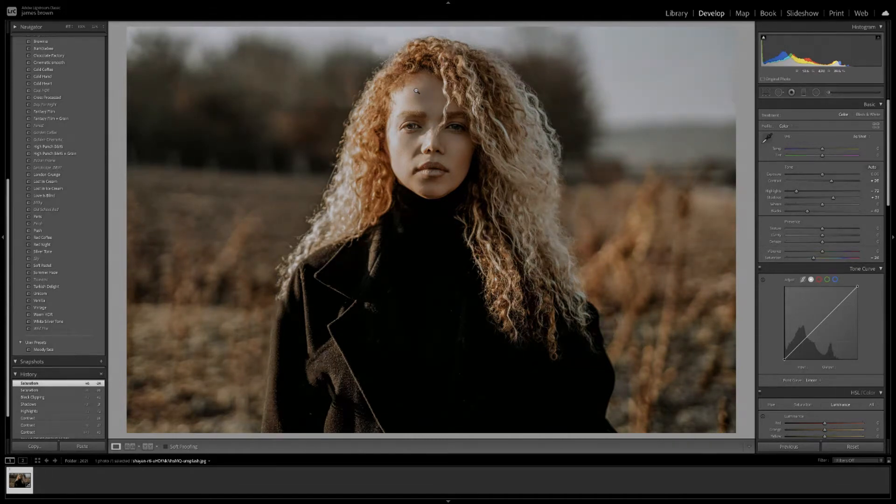
# Add three control points to the RGB tone curve, in the highlights, midtones and shadows, keeping them near the diagonal
pyautogui.scroll(-3, 813, 261)
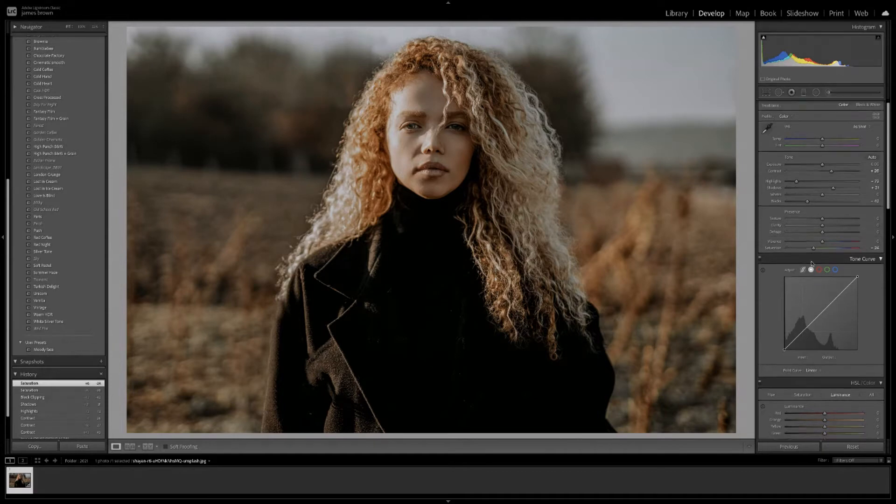
pyautogui.scroll(-1, 812, 261)
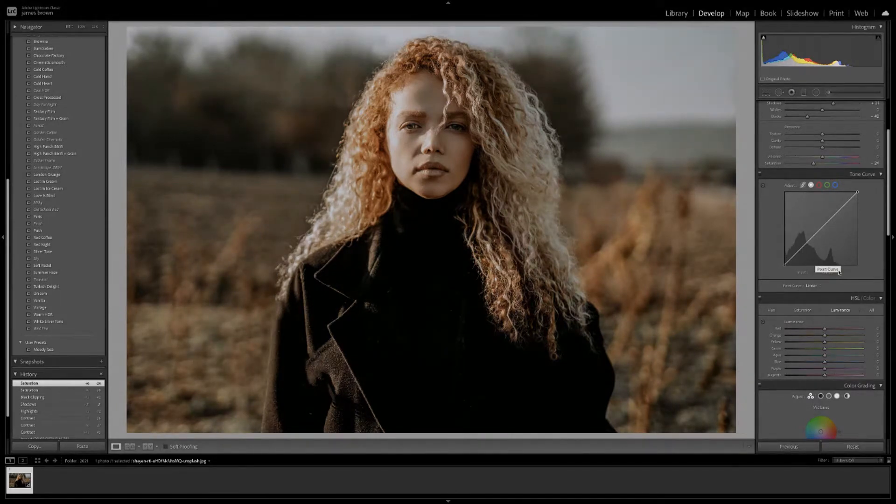
pyautogui.click(839, 210)
pyautogui.click(821, 228)
pyautogui.moveTo(802, 247); pyautogui.dragTo(802, 246)
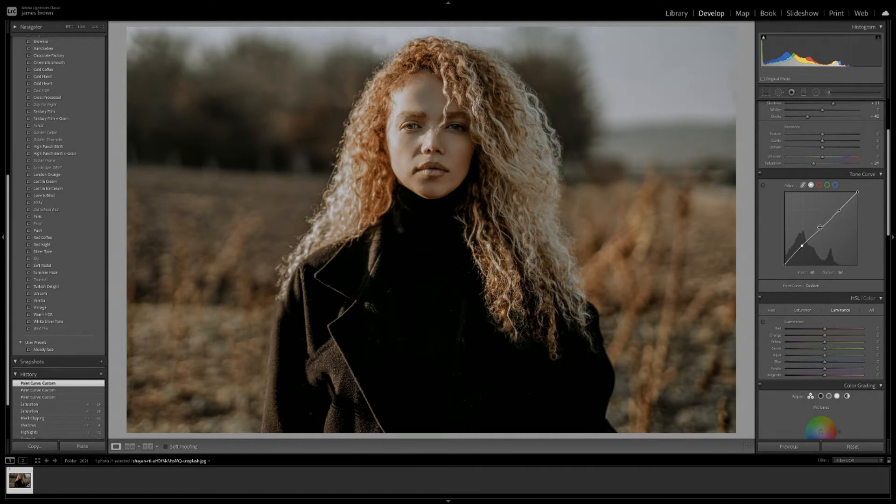
pyautogui.click(840, 210)
# Move the tone curve's black endpoint inward to an input of about 20, and pull the white endpoint slightly inward and down
pyautogui.moveTo(785, 267); pyautogui.dragTo(791, 268)
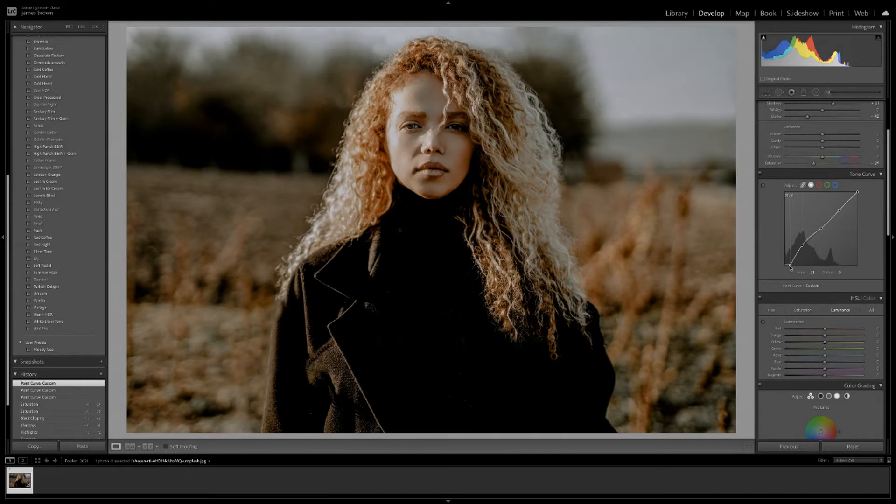
pyautogui.moveTo(791, 269); pyautogui.dragTo(790, 269)
pyautogui.click(376, 307)
pyautogui.click(390, 275)
pyautogui.moveTo(858, 193); pyautogui.dragTo(855, 194)
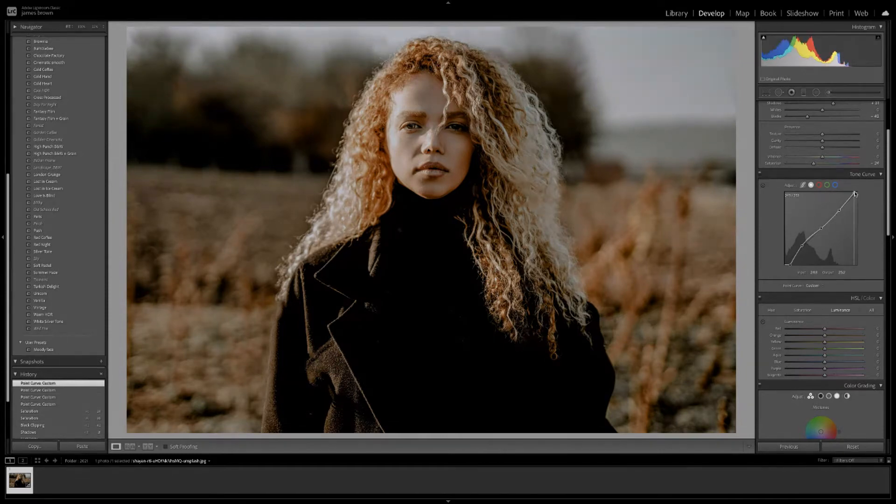
pyautogui.moveTo(855, 194); pyautogui.dragTo(855, 197)
# Shape the tone curve into a gentle S by raising the highlight point, lowering the shadow point and fine-tuning the midtone point
pyautogui.moveTo(840, 210); pyautogui.dragTo(839, 207)
pyautogui.moveTo(803, 246); pyautogui.dragTo(805, 250)
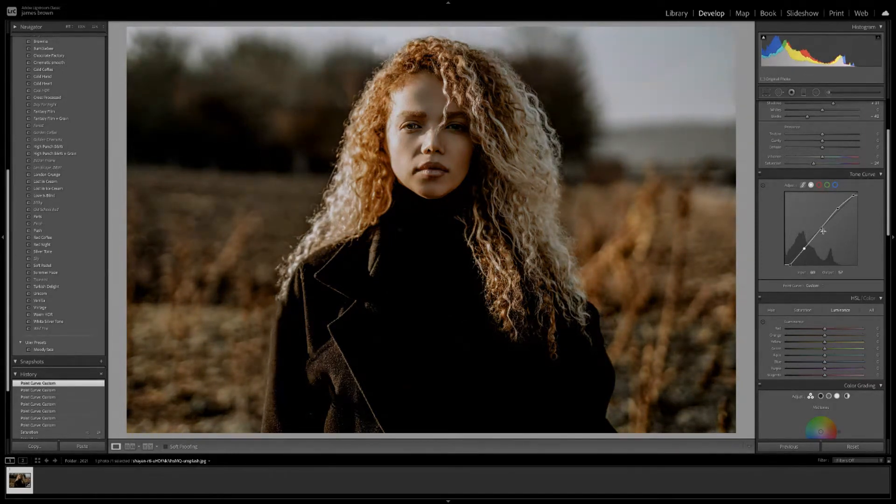
pyautogui.moveTo(823, 230); pyautogui.dragTo(822, 230)
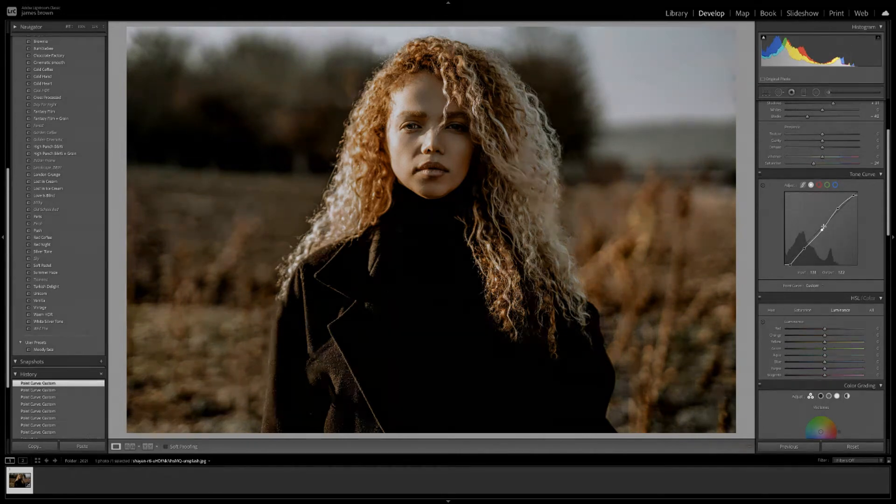
pyautogui.moveTo(805, 248); pyautogui.dragTo(822, 230)
pyautogui.moveTo(822, 229); pyautogui.dragTo(805, 249)
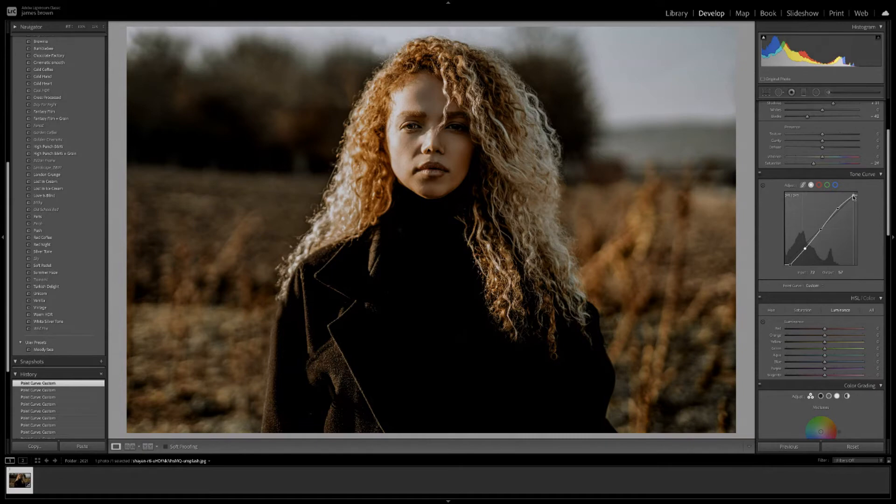
pyautogui.moveTo(854, 197); pyautogui.dragTo(854, 196)
pyautogui.moveTo(822, 231); pyautogui.dragTo(823, 230)
# Compare the imported original with the latest Point Curve state in the edit history
pyautogui.scroll(-2, 823, 231)
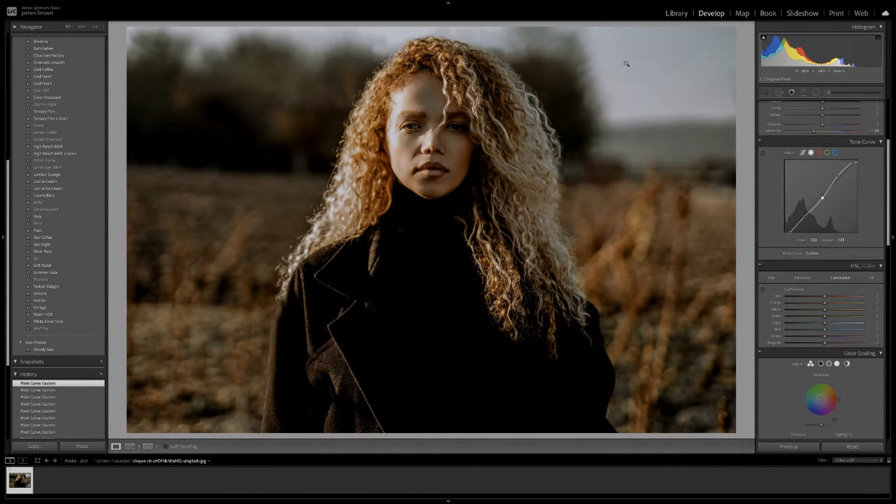
pyautogui.scroll(-2, 72, 409)
pyautogui.scroll(-5, 72, 409)
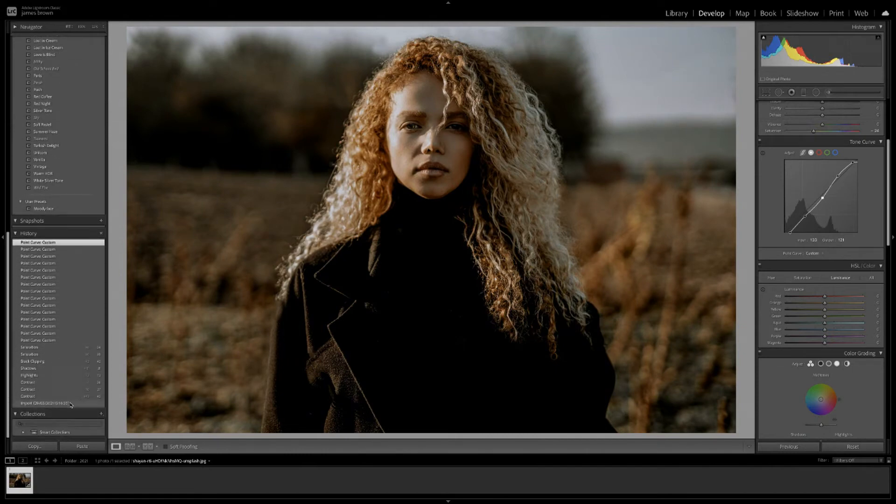
pyautogui.click(71, 403)
pyautogui.click(78, 243)
# Shift the Yellow hue in the HSL adjustments to about +40
pyautogui.scroll(-2, 892, 230)
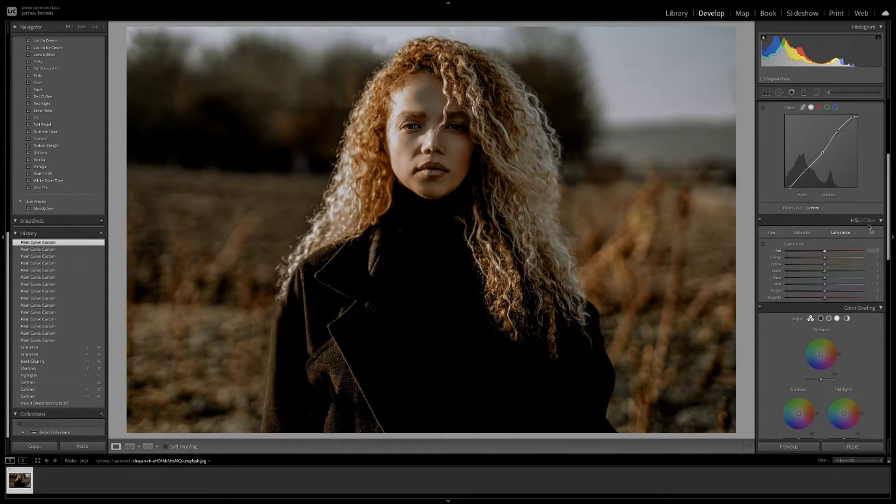
pyautogui.click(804, 234)
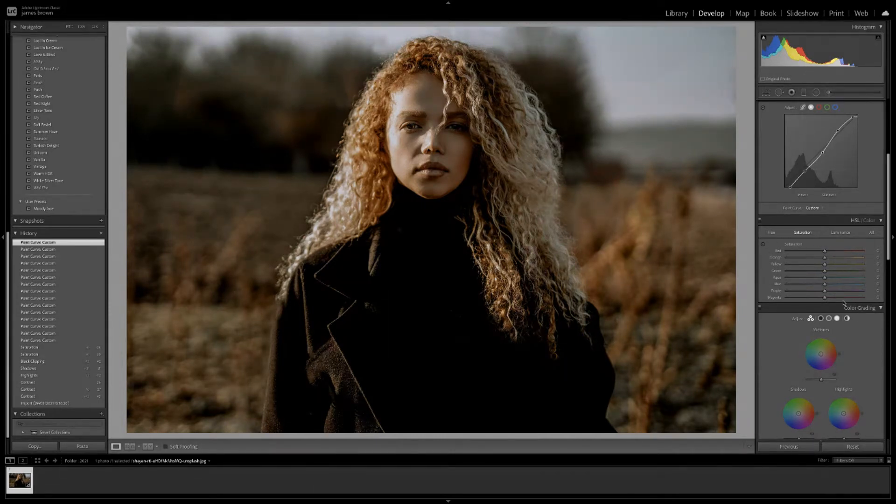
pyautogui.click(773, 235)
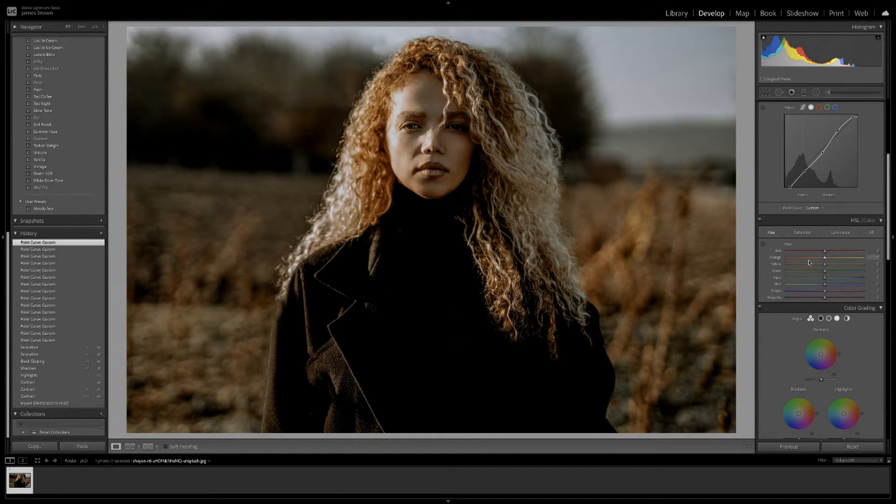
pyautogui.moveTo(825, 266); pyautogui.dragTo(840, 266)
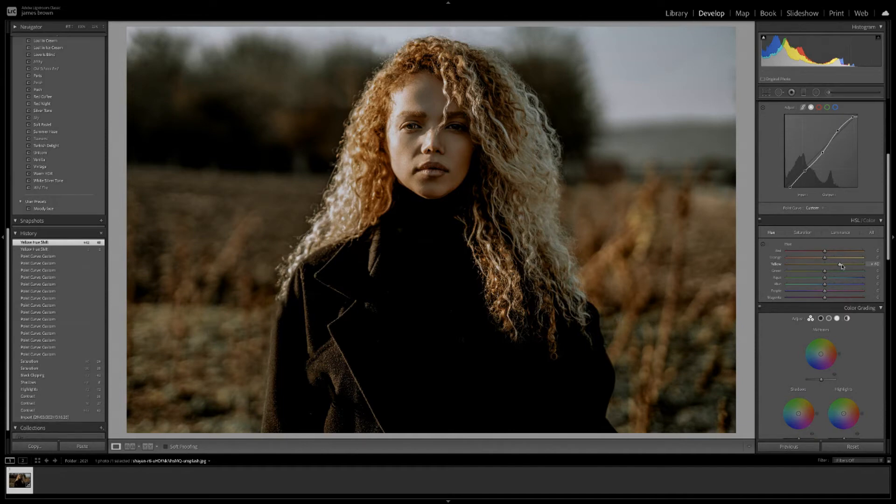
# Reduce the HSL saturation of Orange to about -24 and of Yellow to about -40
pyautogui.click(809, 236)
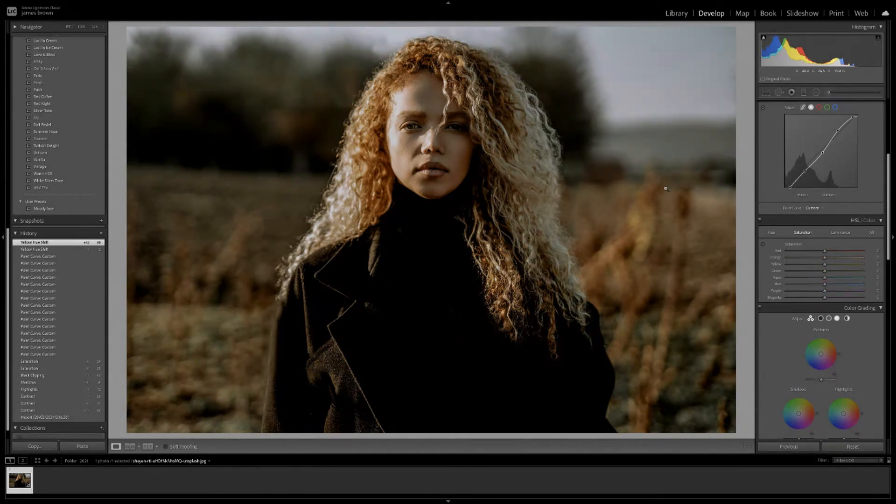
pyautogui.moveTo(825, 257); pyautogui.dragTo(816, 260)
pyautogui.moveTo(816, 260); pyautogui.dragTo(817, 260)
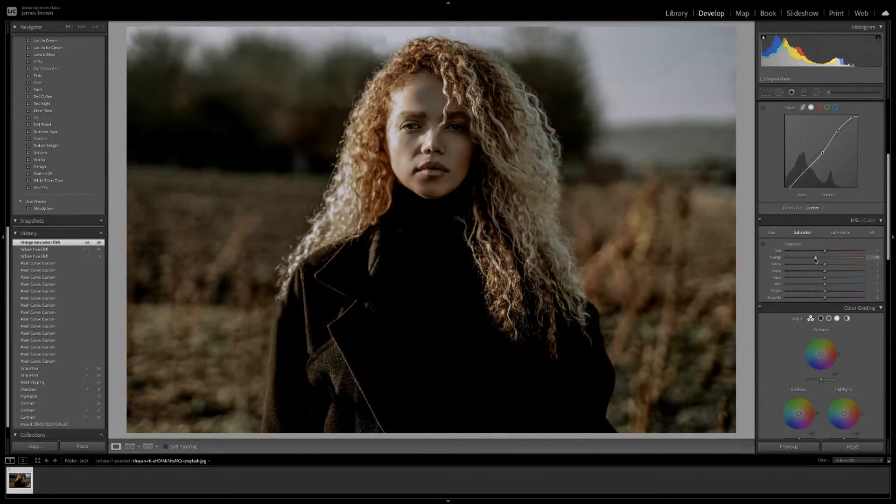
pyautogui.moveTo(825, 264); pyautogui.dragTo(810, 267)
# Reduce the Green saturation in the HSL adjustments to about -70
pyautogui.click(772, 232)
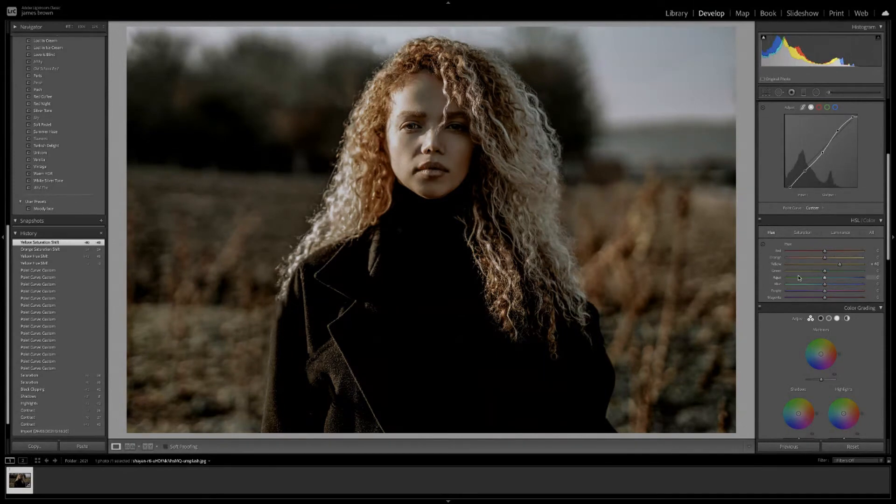
pyautogui.click(801, 234)
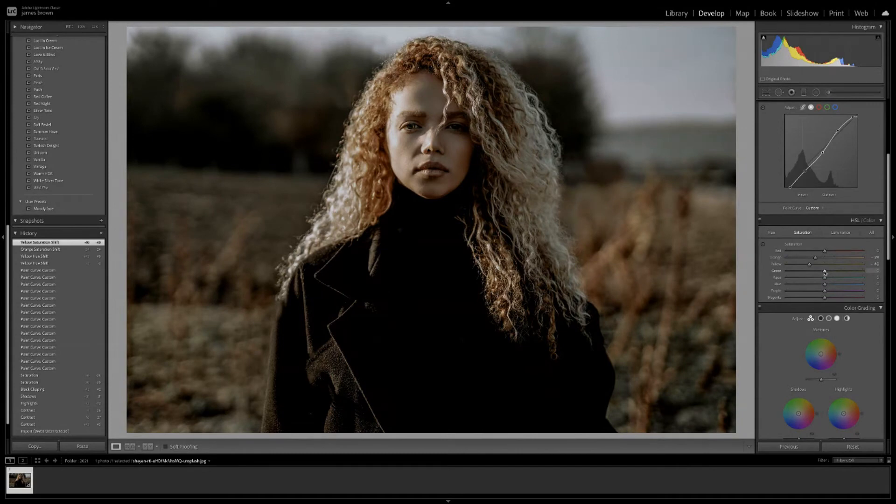
pyautogui.moveTo(825, 273); pyautogui.dragTo(797, 273)
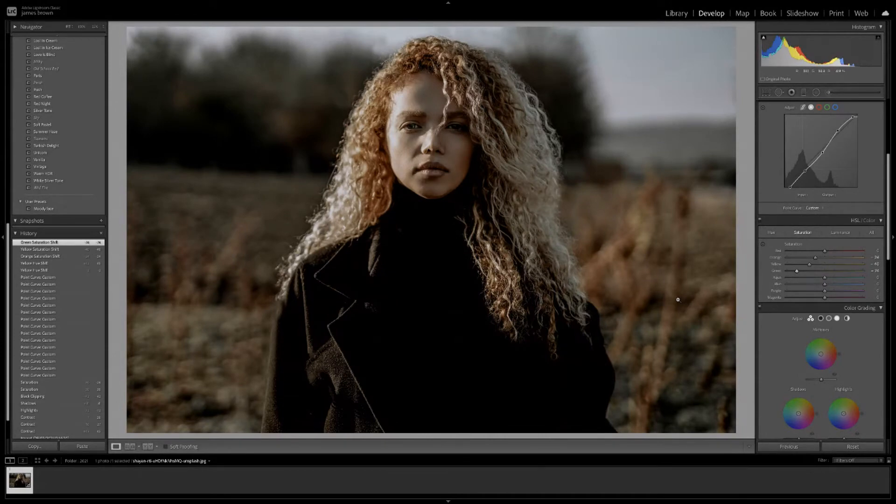
# Reduce the HSL saturation of Aqua to about -51 and of Blue to about -23
pyautogui.moveTo(825, 278); pyautogui.dragTo(804, 277)
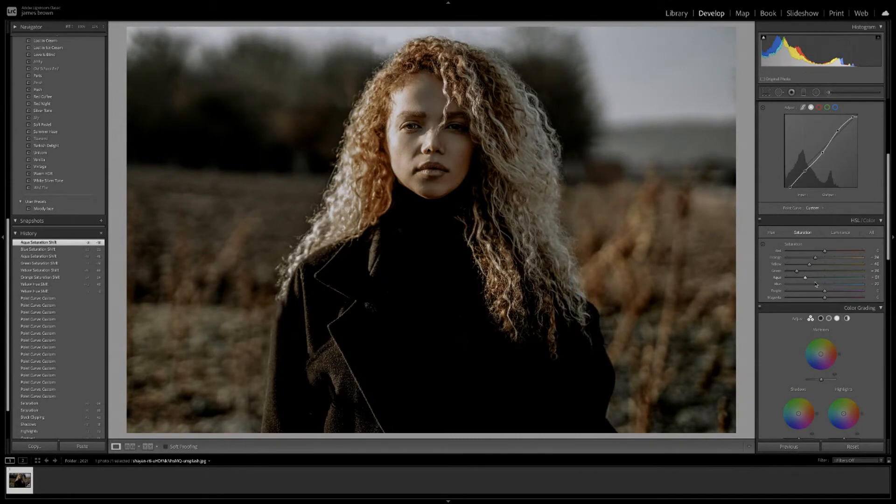
pyautogui.moveTo(815, 286); pyautogui.dragTo(815, 286)
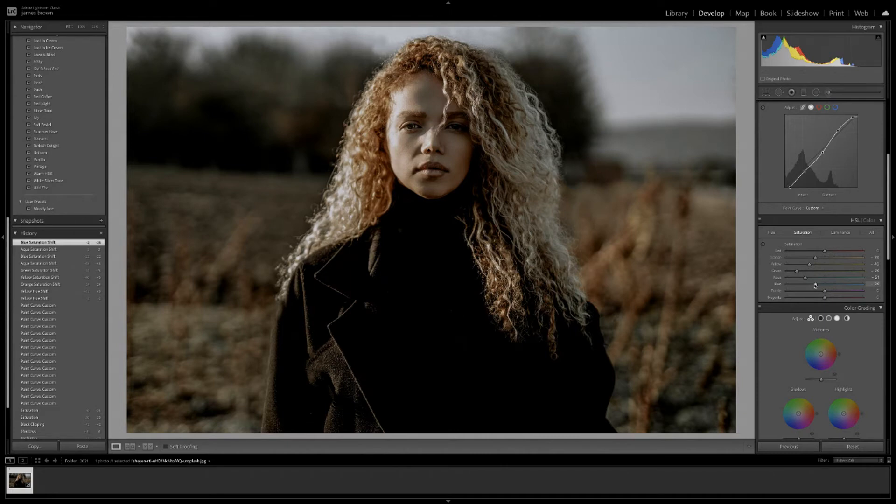
pyautogui.moveTo(815, 285); pyautogui.dragTo(816, 286)
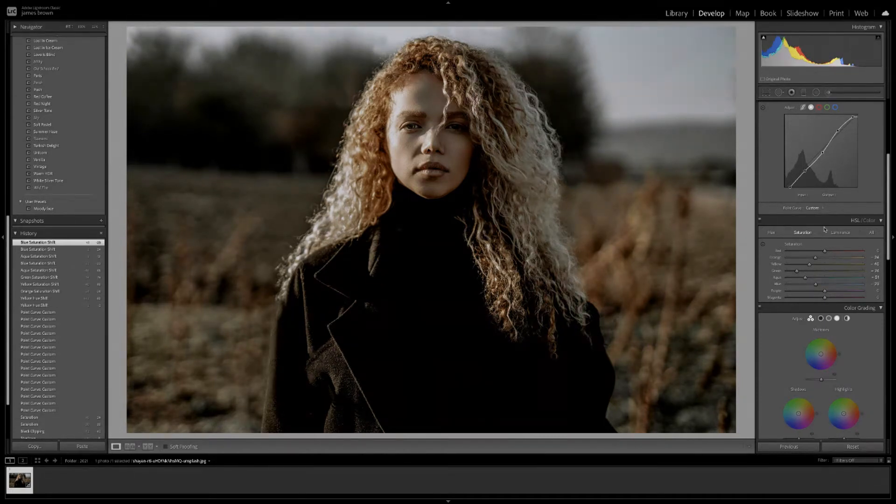
# Raise the HSL luminance of Red to about +15, Yellow to about +11, Green to about +36 and Blue to about +65
pyautogui.click(840, 233)
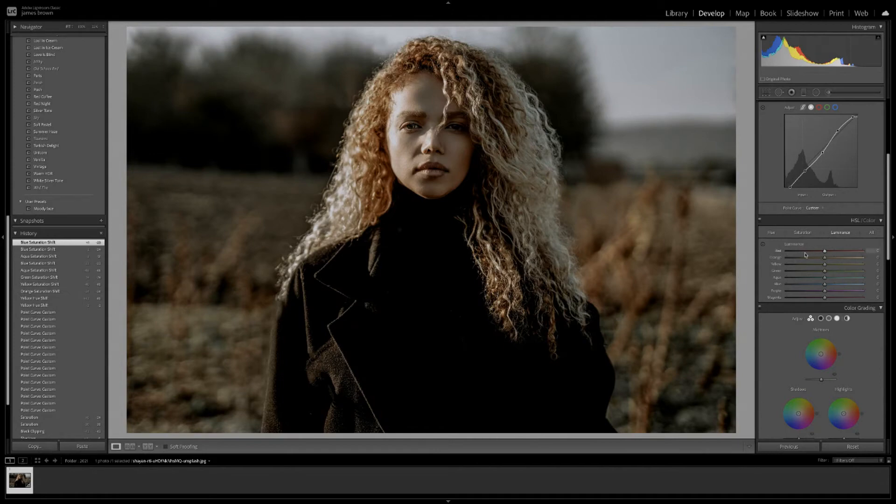
pyautogui.moveTo(826, 253); pyautogui.dragTo(832, 252)
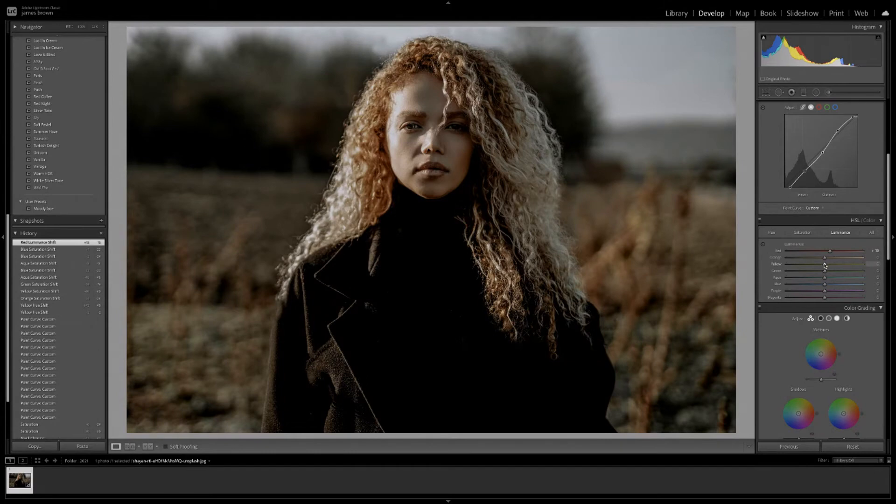
pyautogui.moveTo(826, 265); pyautogui.dragTo(830, 265)
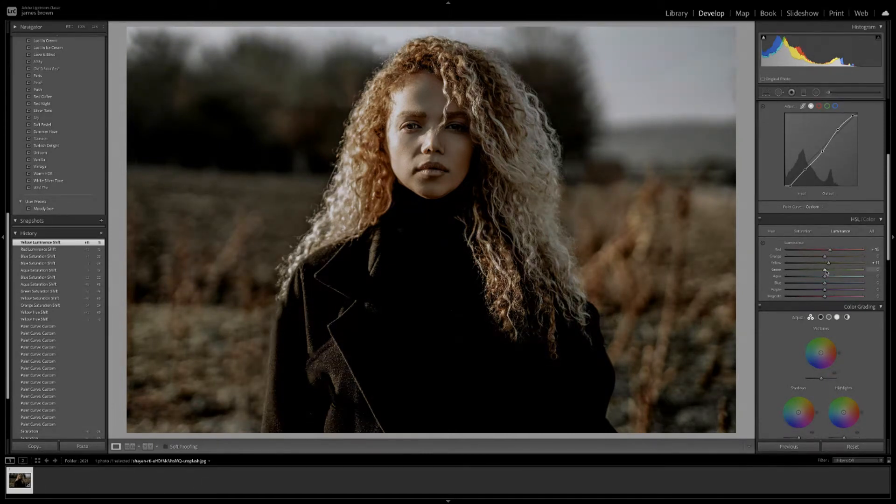
pyautogui.moveTo(826, 271); pyautogui.dragTo(839, 272)
pyautogui.moveTo(840, 271); pyautogui.dragTo(840, 270)
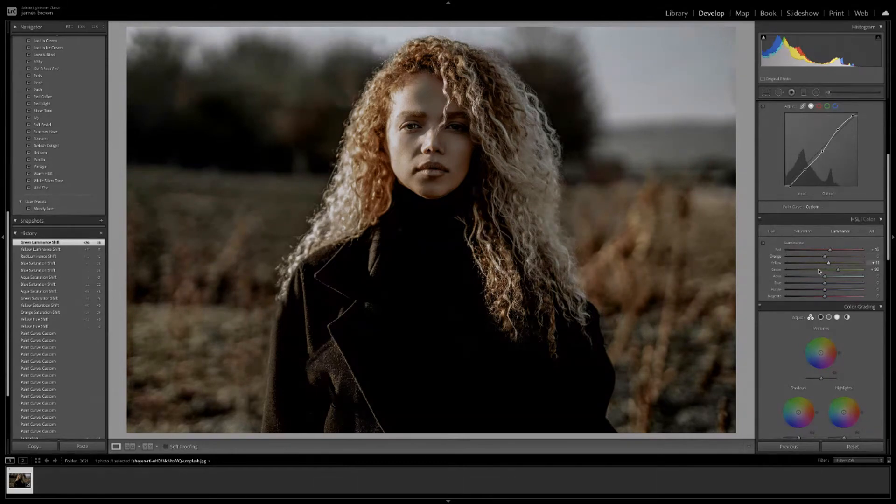
pyautogui.moveTo(825, 285); pyautogui.dragTo(850, 285)
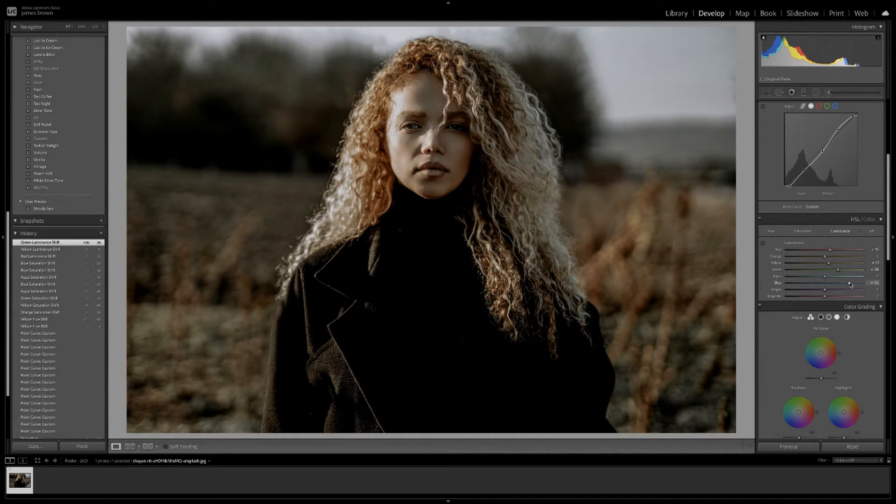
pyautogui.moveTo(851, 285); pyautogui.dragTo(850, 285)
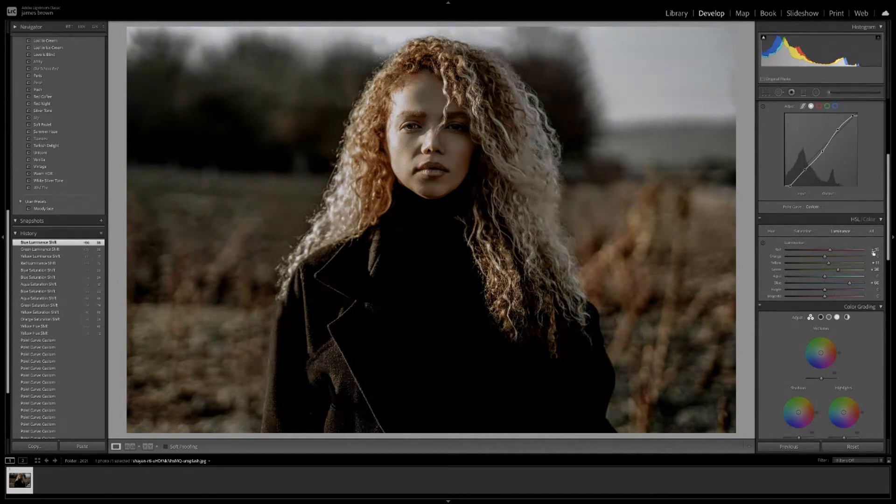
# Tint the shadows blue in Color Grading, using the saved blue custom colour with hue 215
pyautogui.scroll(-5, 877, 278)
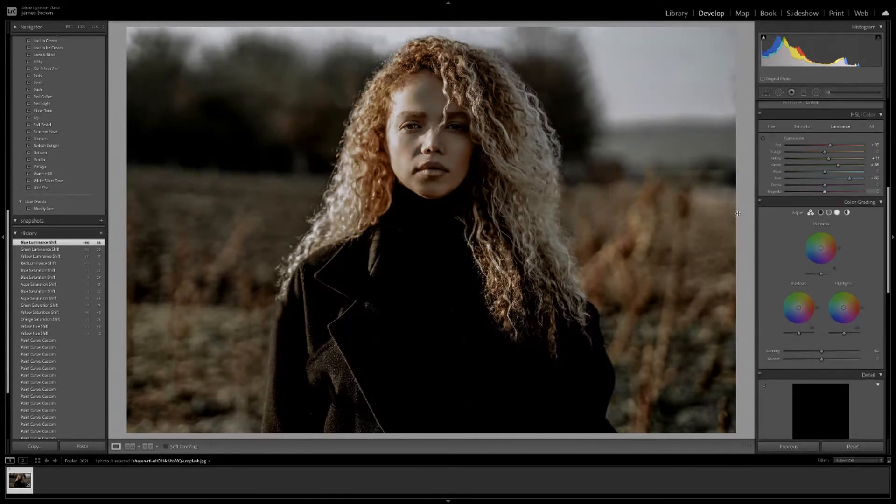
pyautogui.click(821, 213)
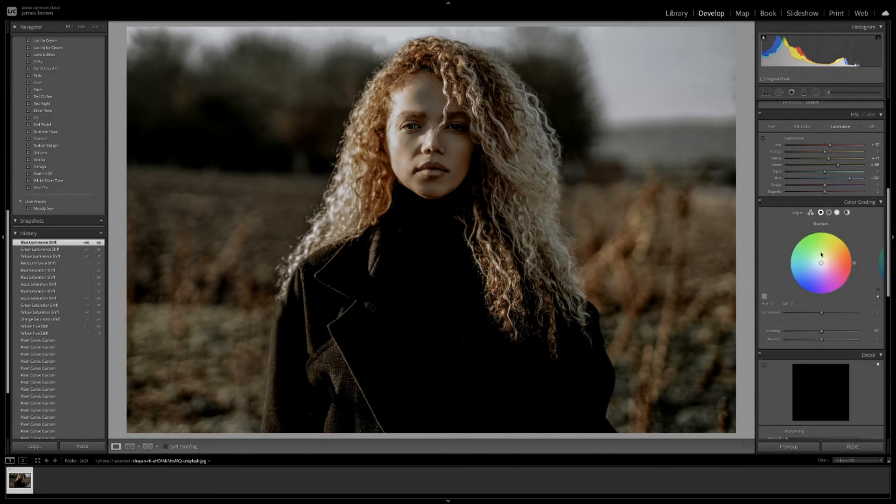
pyautogui.click(829, 212)
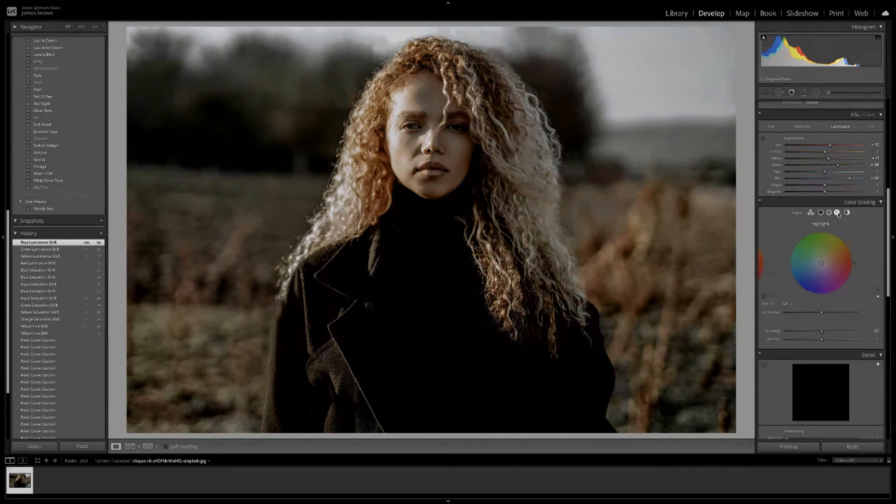
pyautogui.click(821, 214)
pyautogui.moveTo(819, 267)
pyautogui.mouseDown()
pyautogui.moveTo(812, 281)
pyautogui.moveTo(821, 264)
pyautogui.moveTo(815, 271)
pyautogui.mouseUp()
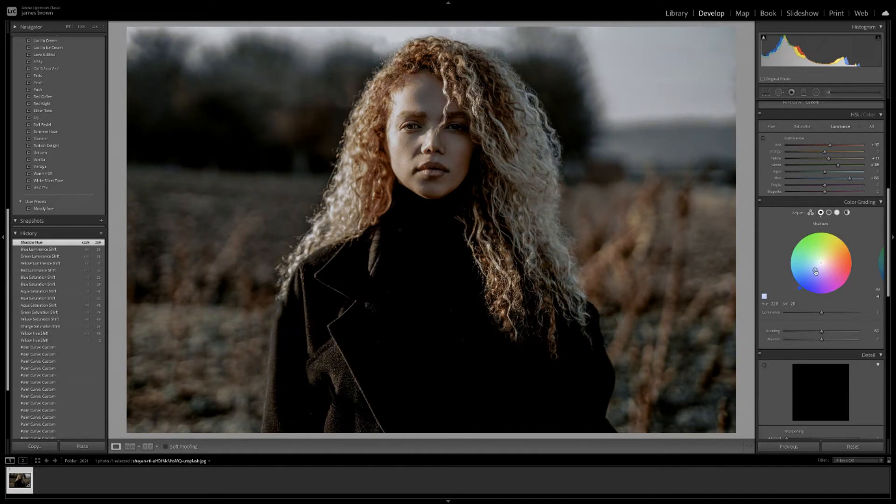
pyautogui.click(765, 297)
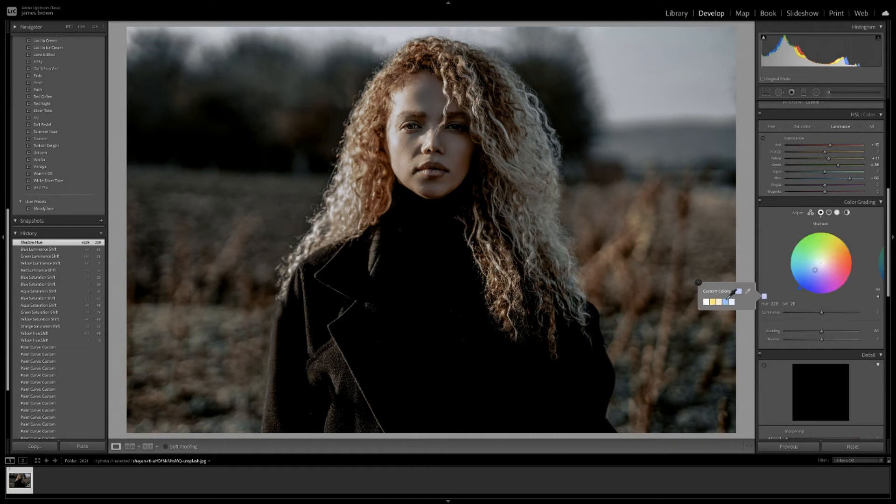
pyautogui.click(729, 297)
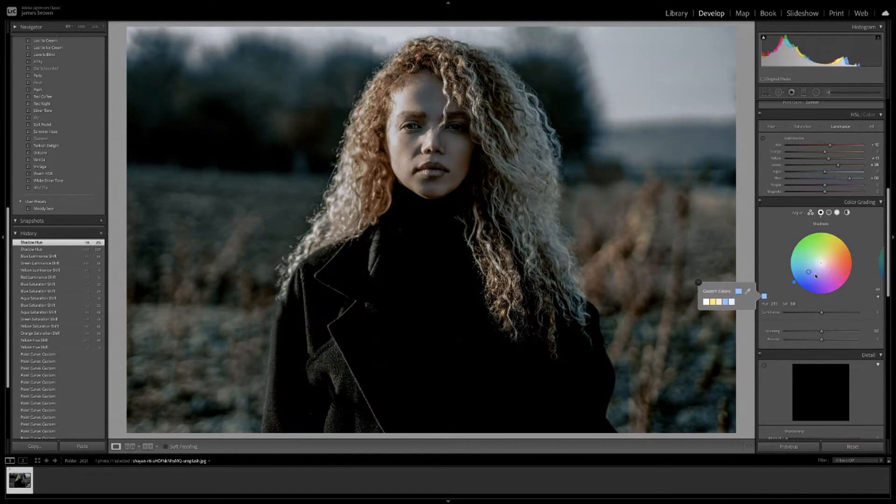
# Apply the same saved blue custom colour to the Color Grading highlights and lower its saturation slightly
pyautogui.click(830, 212)
pyautogui.click(837, 213)
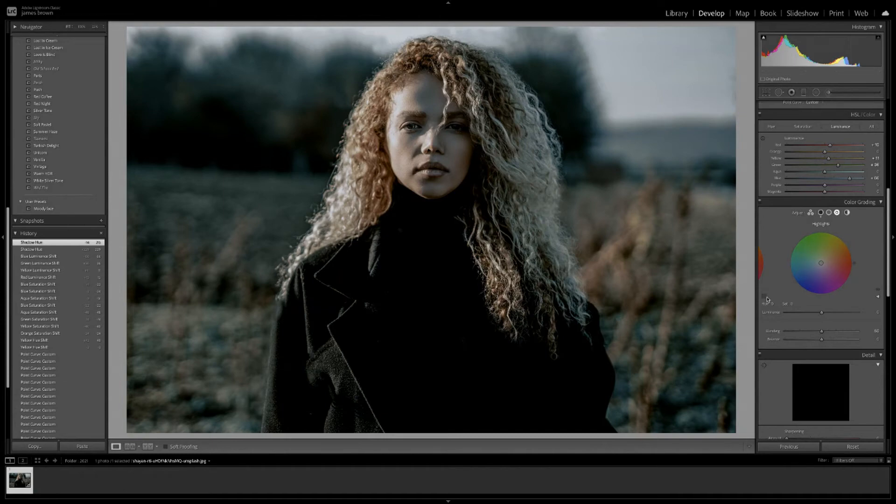
pyautogui.click(764, 296)
pyautogui.click(726, 300)
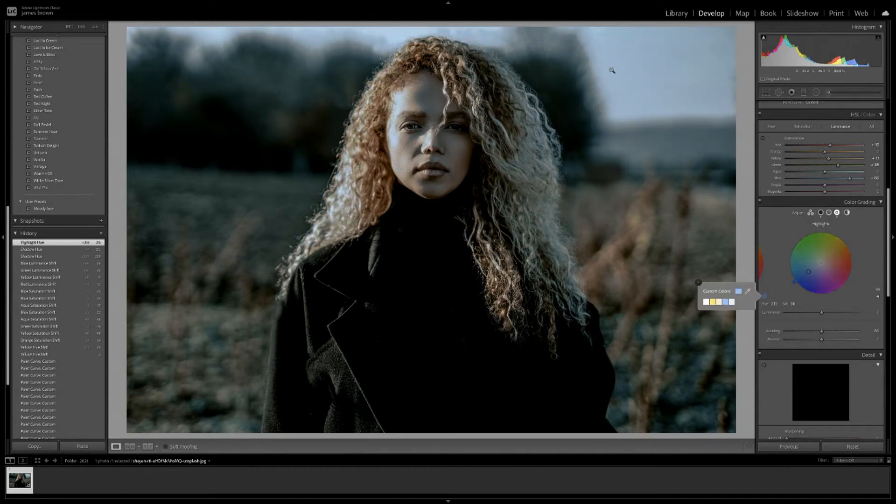
pyautogui.click(810, 274)
pyautogui.moveTo(810, 274); pyautogui.dragTo(809, 272)
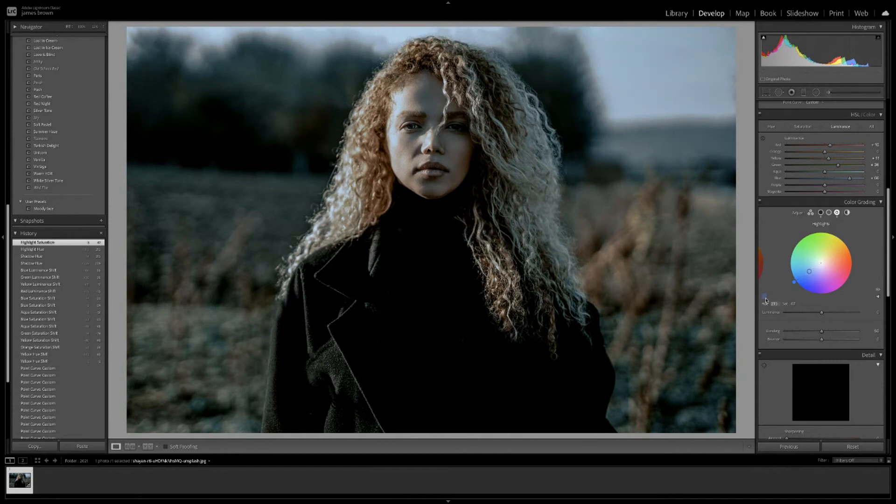
pyautogui.click(764, 296)
# Fine-tune the shadow tint in Color Grading to a hue of 219 and a saturation of about 38
pyautogui.click(829, 213)
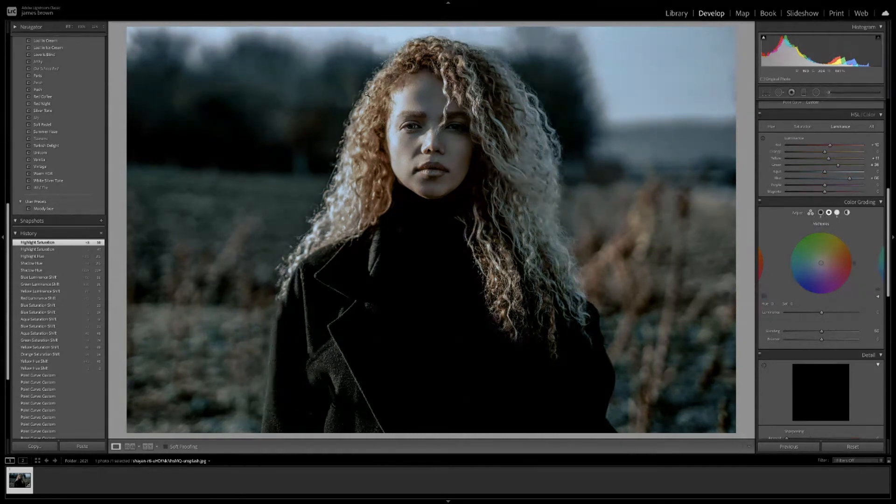
pyautogui.click(821, 212)
pyautogui.click(810, 273)
pyautogui.moveTo(810, 273); pyautogui.dragTo(813, 273)
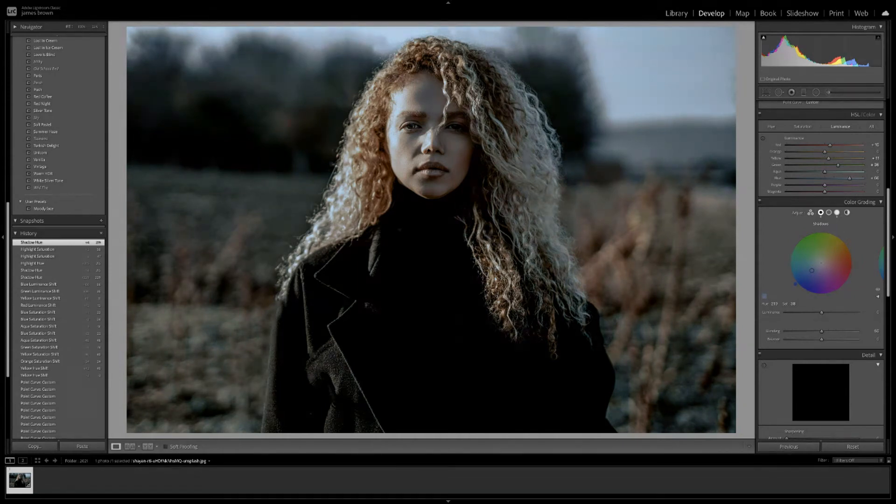
# Set the noise reduction to about 30 for Luminance and about 27 for Color
pyautogui.scroll(-5, 805, 251)
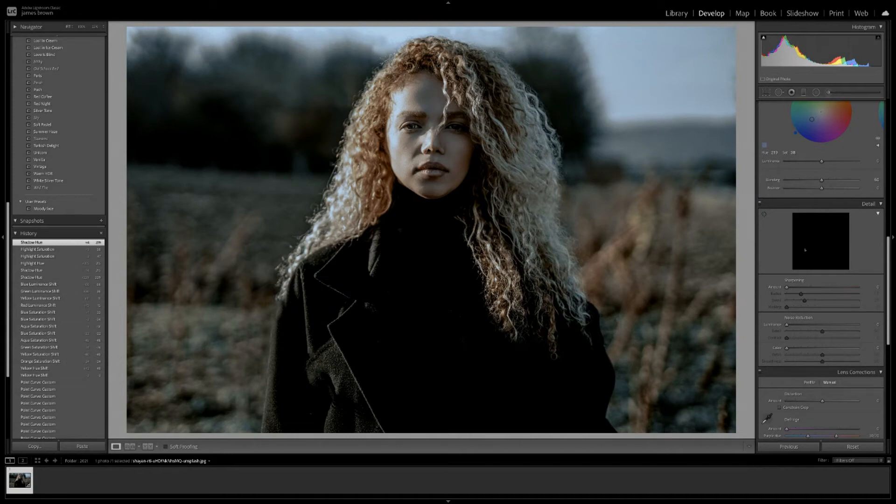
pyautogui.scroll(-2, 806, 250)
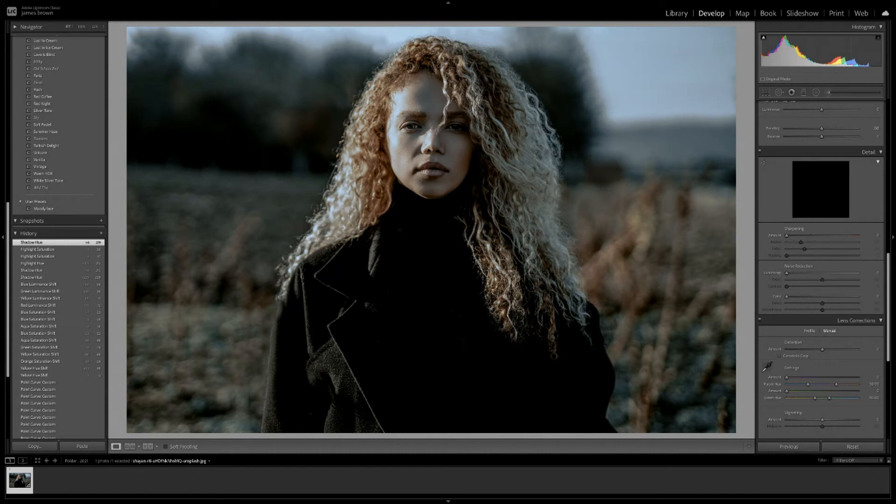
pyautogui.moveTo(787, 273); pyautogui.dragTo(788, 274)
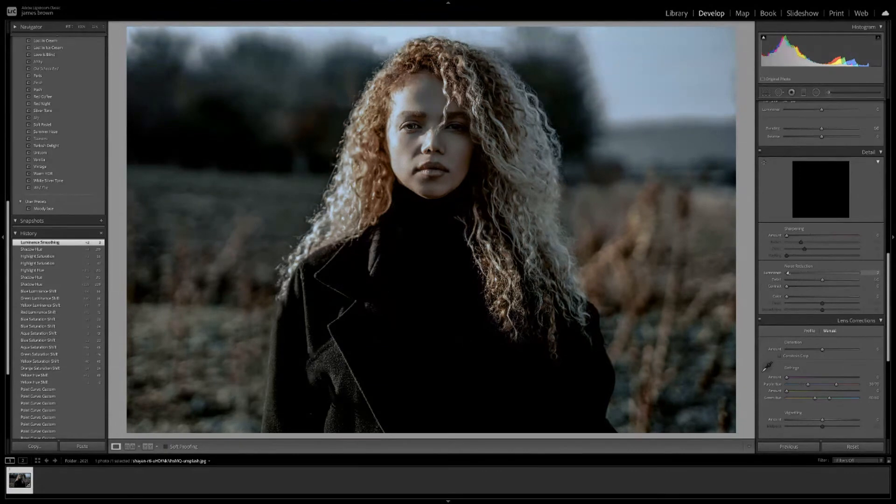
pyautogui.moveTo(789, 274); pyautogui.dragTo(805, 274)
pyautogui.moveTo(809, 274); pyautogui.dragTo(808, 274)
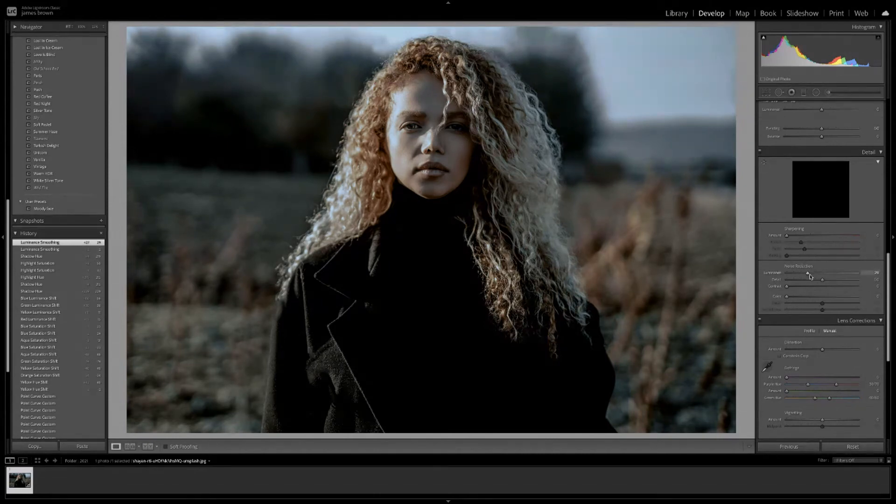
pyautogui.moveTo(810, 274); pyautogui.dragTo(812, 276)
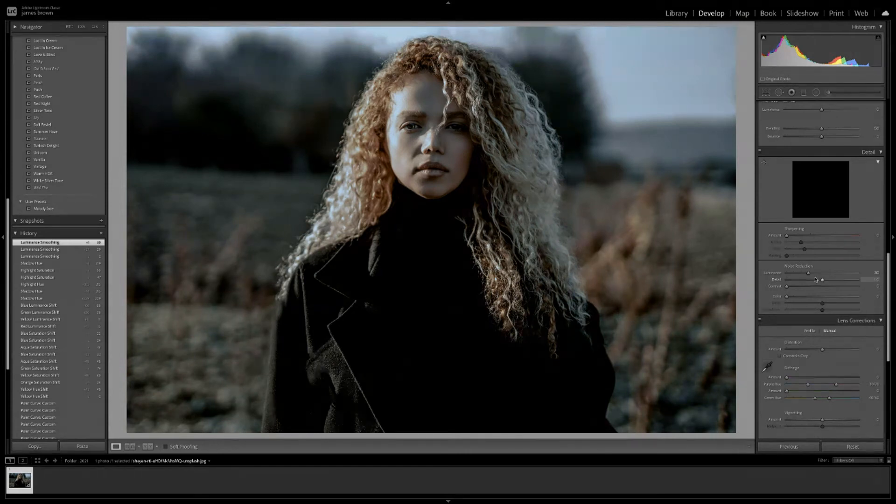
pyautogui.moveTo(789, 297); pyautogui.dragTo(810, 299)
pyautogui.moveTo(810, 298); pyautogui.dragTo(806, 298)
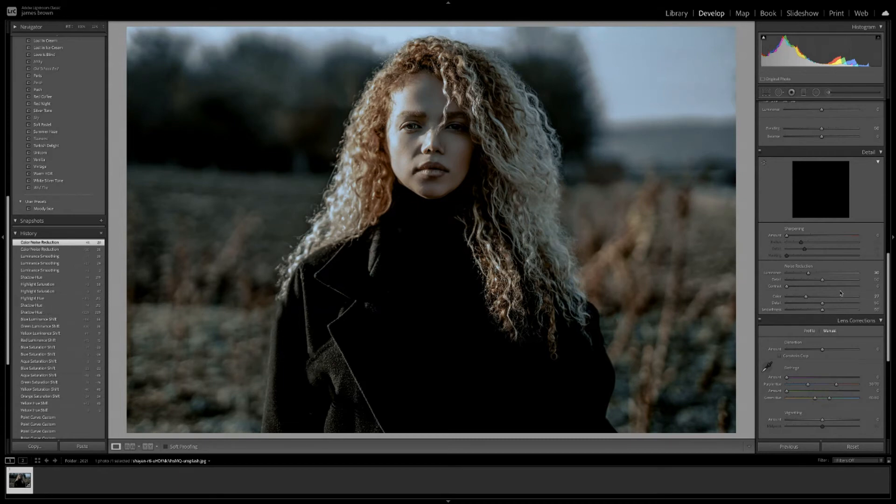
# Draw a radial filter over the woman's face and resize the ellipse to fit closely around it
pyautogui.scroll(-2, 793, 264)
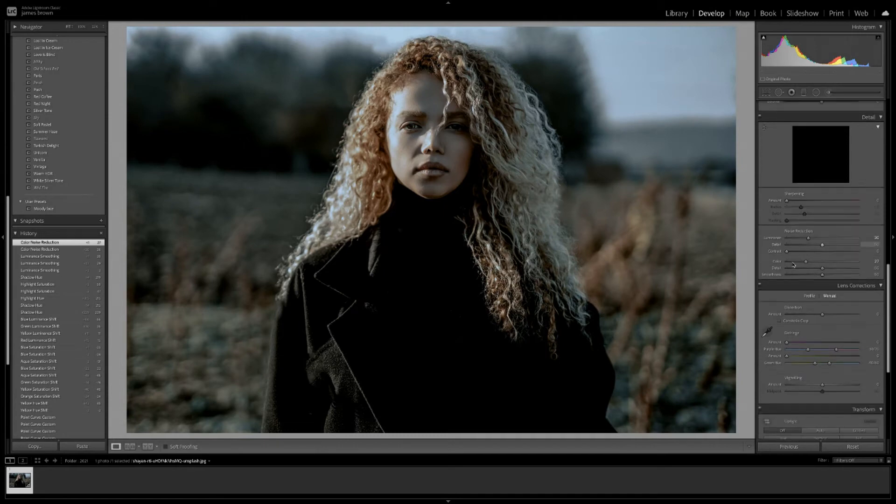
pyautogui.scroll(10, 793, 264)
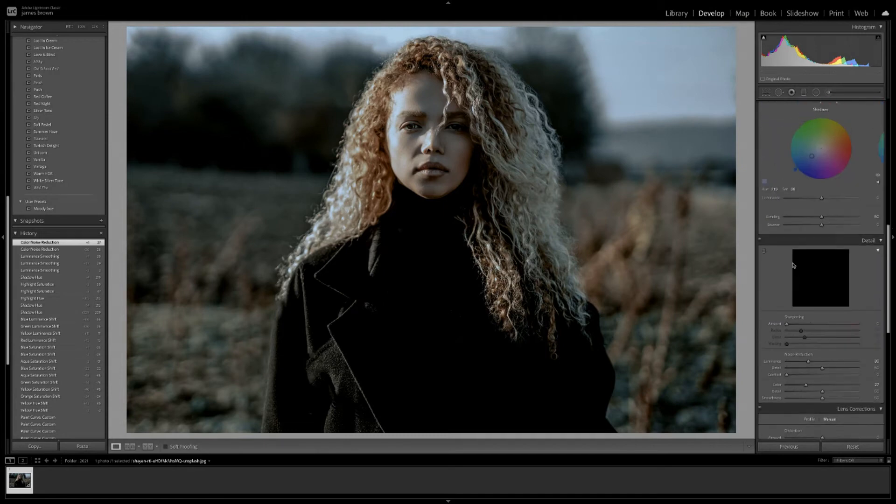
pyautogui.scroll(12, 794, 265)
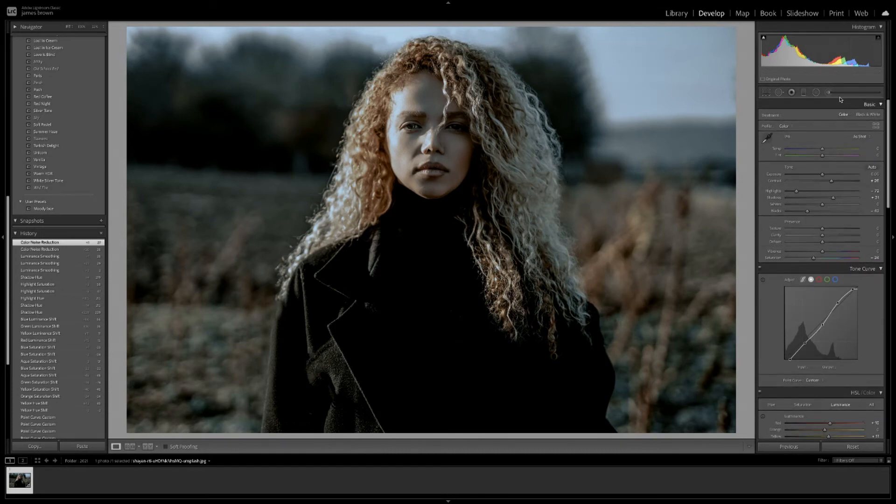
pyautogui.click(816, 93)
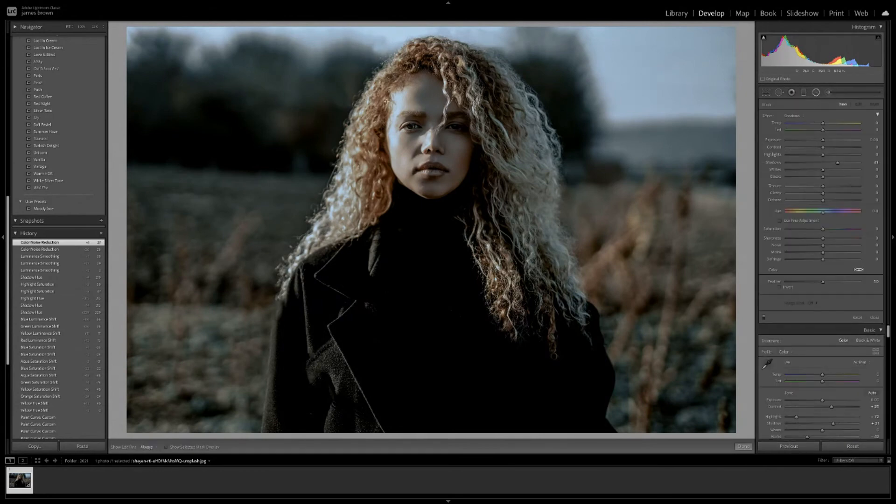
pyautogui.moveTo(394, 91); pyautogui.dragTo(451, 165)
pyautogui.moveTo(402, 83); pyautogui.dragTo(437, 131)
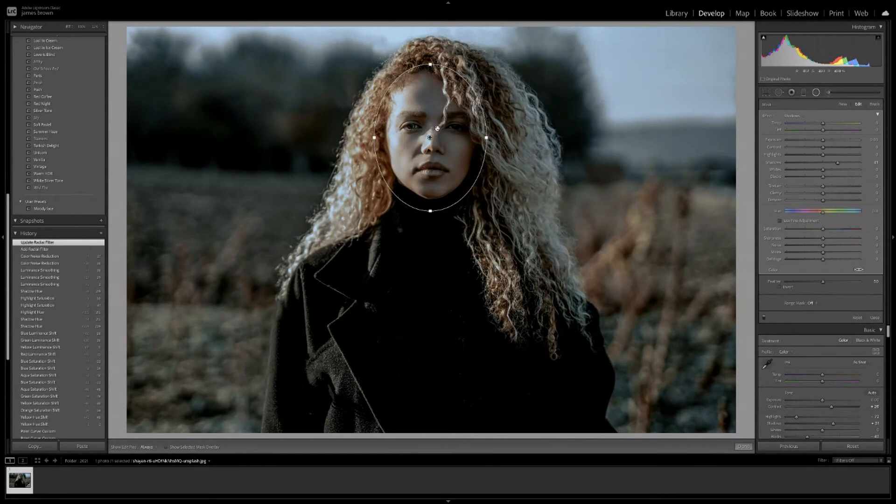
pyautogui.moveTo(428, 211); pyautogui.dragTo(428, 202)
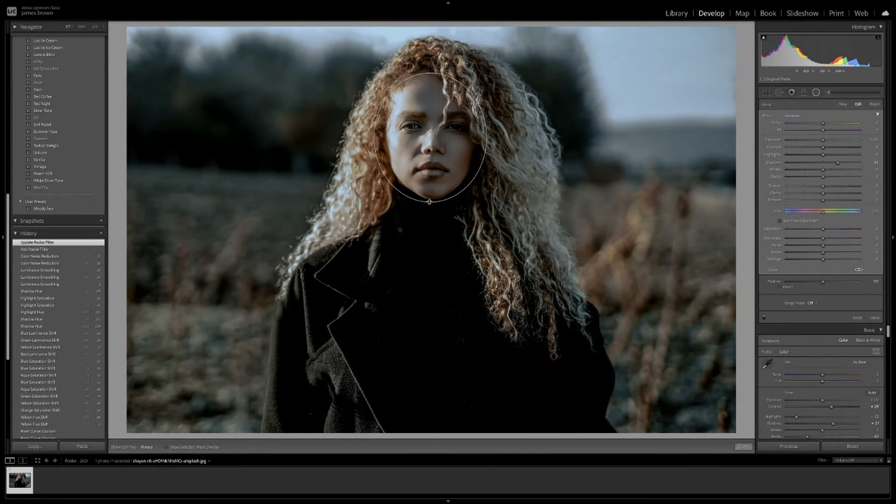
pyautogui.moveTo(375, 137); pyautogui.dragTo(381, 137)
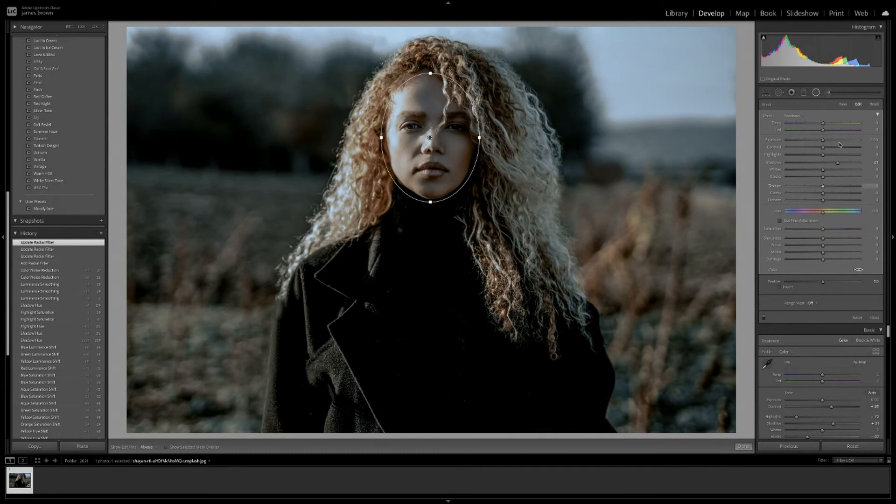
# Invert the radial filter's mask so it affects the face and set its Shadows to about 34
pyautogui.moveTo(838, 163); pyautogui.dragTo(835, 164)
pyautogui.click(789, 287)
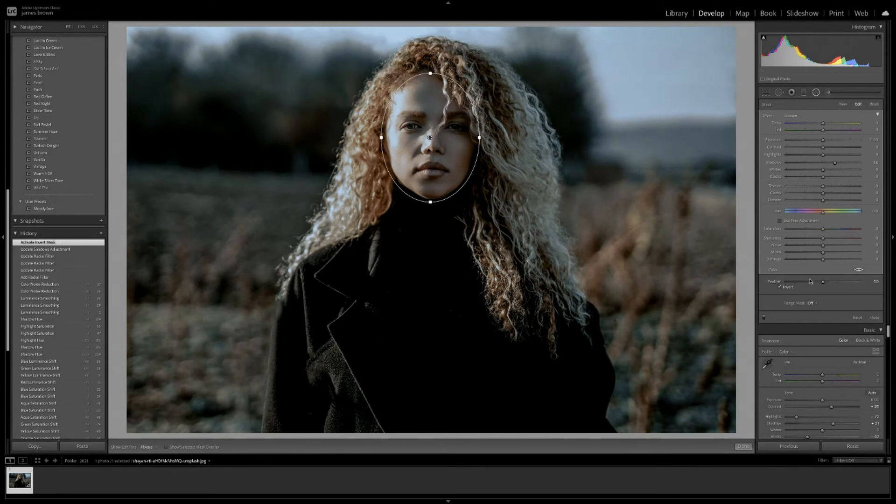
pyautogui.moveTo(835, 164); pyautogui.dragTo(852, 164)
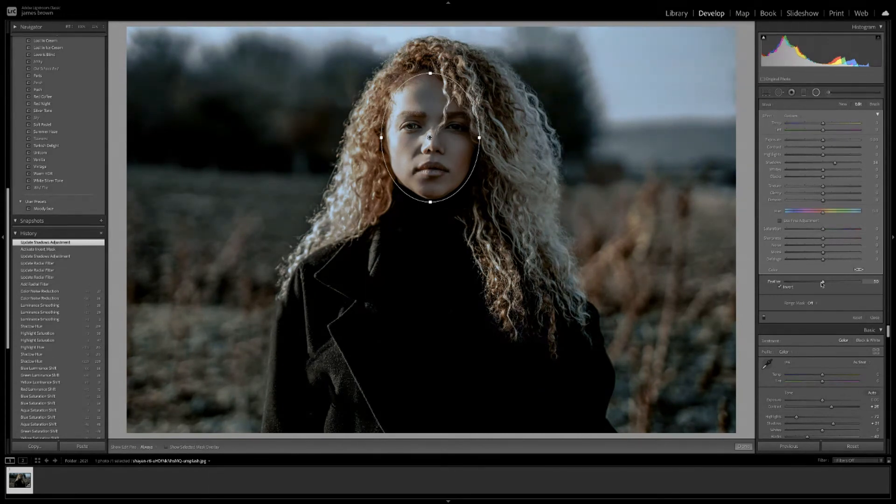
# Try the face filter's Feather at 100 and at 0, and lower its Shadows to -100
pyautogui.moveTo(823, 282); pyautogui.dragTo(858, 284)
pyautogui.moveTo(858, 285); pyautogui.dragTo(865, 283)
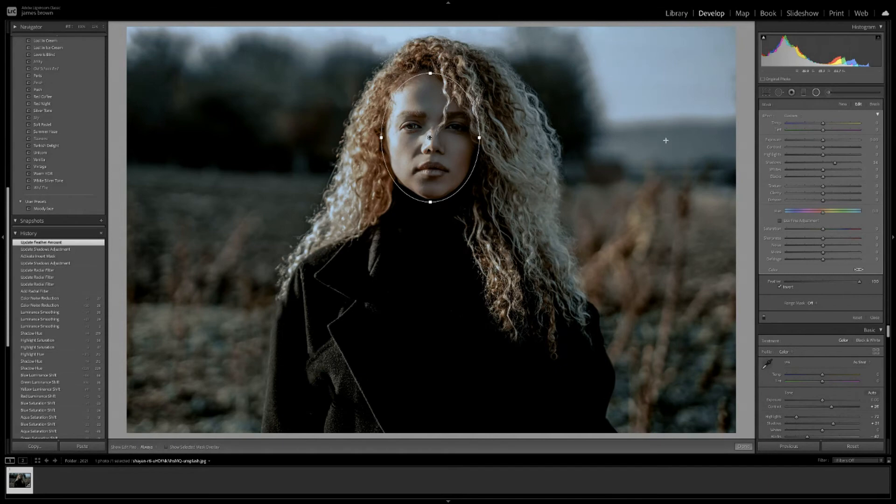
pyautogui.moveTo(860, 281); pyautogui.dragTo(787, 281)
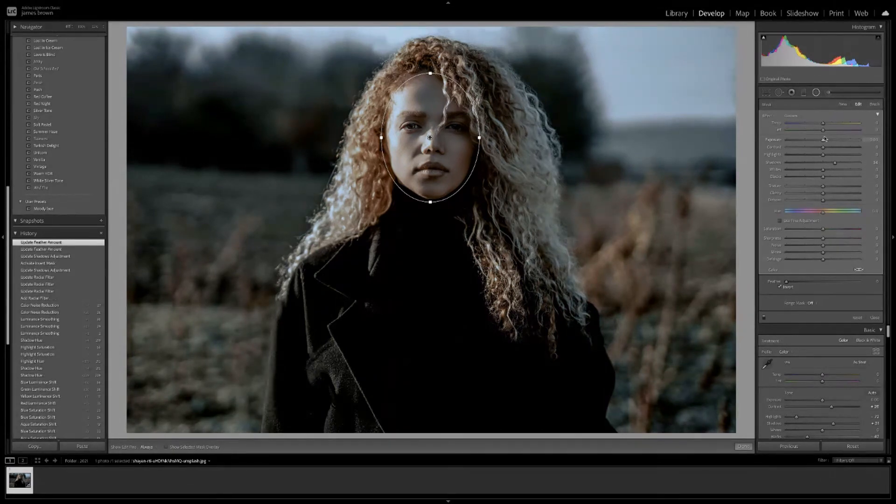
pyautogui.moveTo(834, 163); pyautogui.dragTo(775, 165)
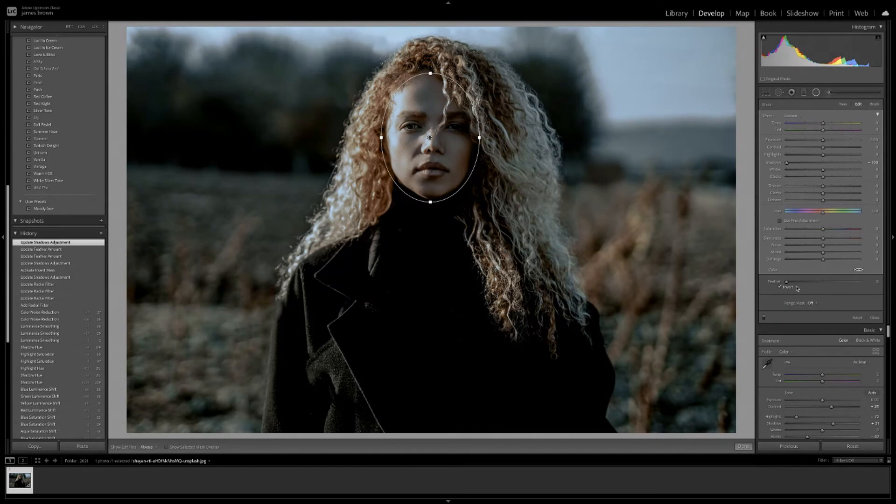
# Set the face filter's Feather to 100 and Shadows to about 41, fine-tune Exposure, Blacks and Highlights, and finish the filter
pyautogui.moveTo(788, 284); pyautogui.dragTo(893, 276)
pyautogui.moveTo(790, 163); pyautogui.dragTo(843, 166)
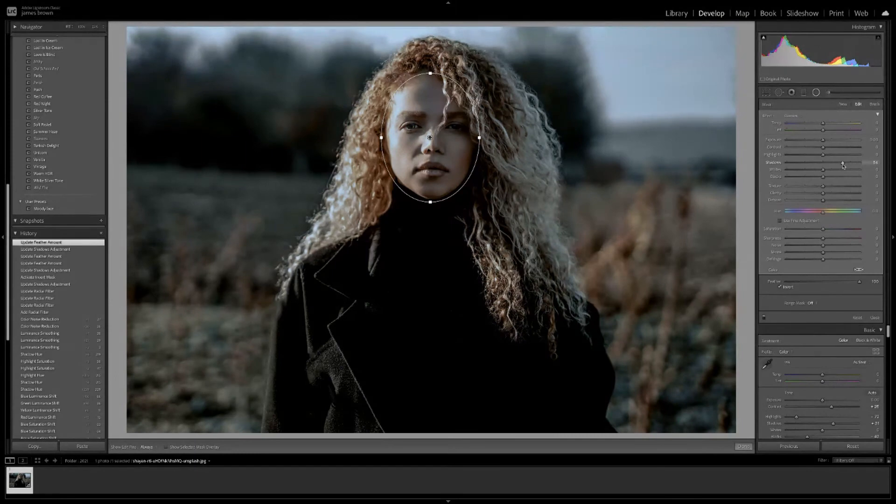
pyautogui.moveTo(843, 165); pyautogui.dragTo(826, 142)
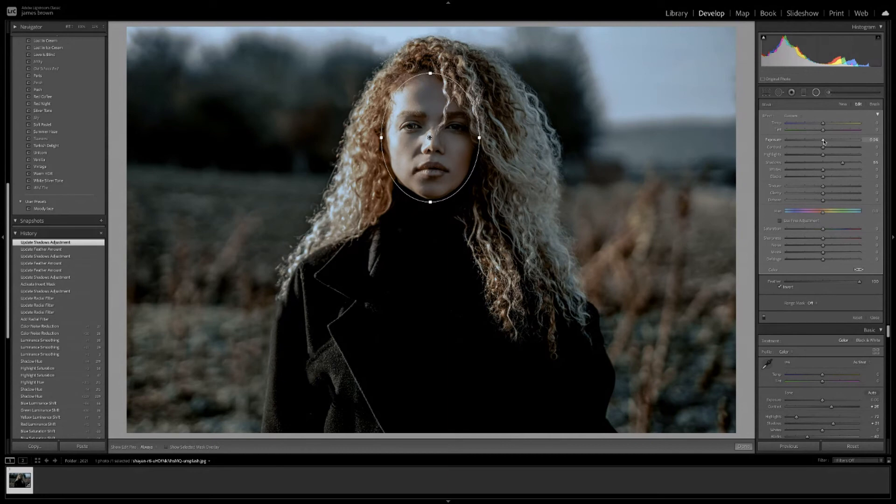
pyautogui.moveTo(824, 142); pyautogui.dragTo(825, 142)
pyautogui.moveTo(823, 177); pyautogui.dragTo(824, 157)
pyautogui.click(742, 445)
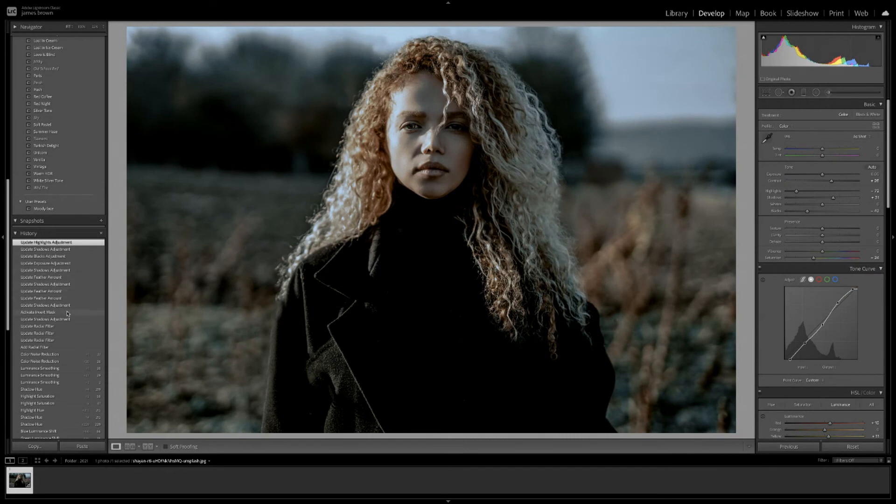
# Compare the portrait before and after the radial filter using the edit history, ending on the latest state
pyautogui.click(73, 356)
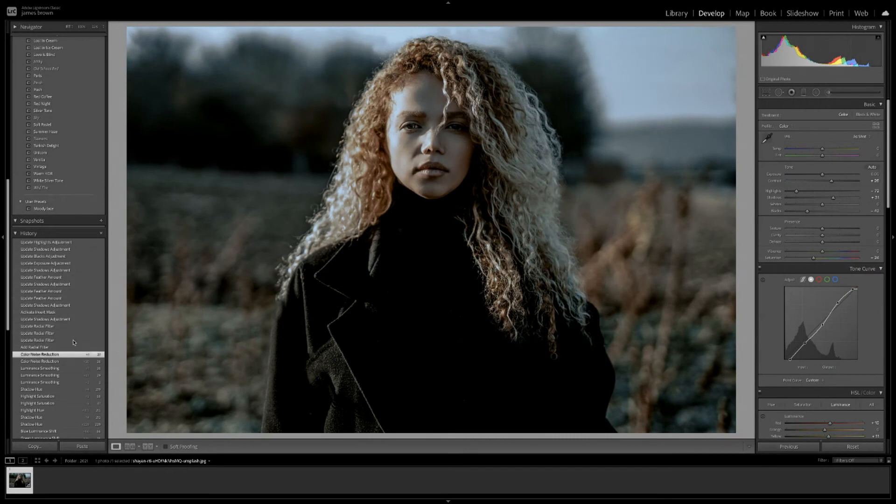
pyautogui.click(73, 244)
pyautogui.click(76, 356)
pyautogui.click(78, 244)
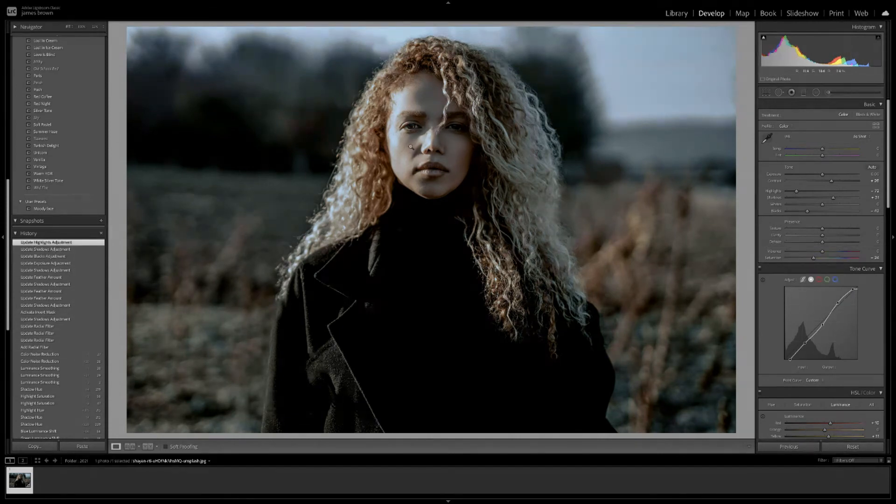
# Draw a small radial filter over the eye on the sunlit side of the face and invert its mask
pyautogui.click(412, 124)
pyautogui.click(425, 168)
pyautogui.click(81, 27)
pyautogui.moveTo(560, 219); pyautogui.dragTo(514, 176)
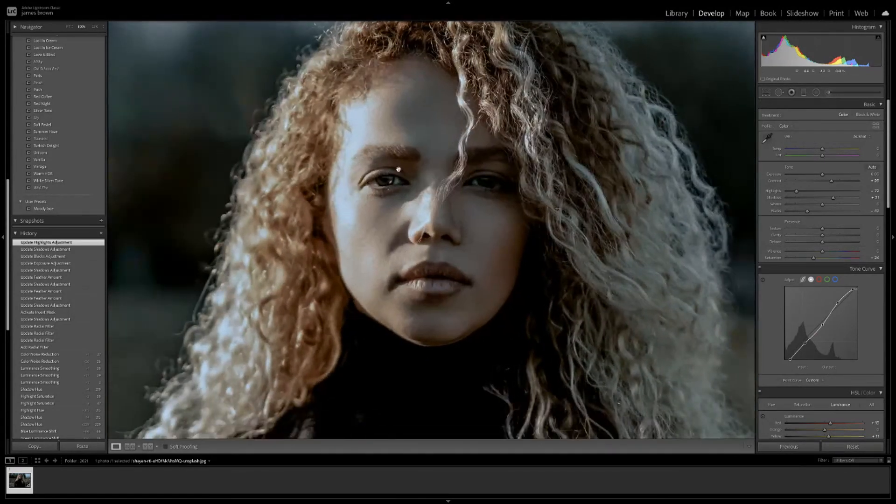
pyautogui.click(816, 92)
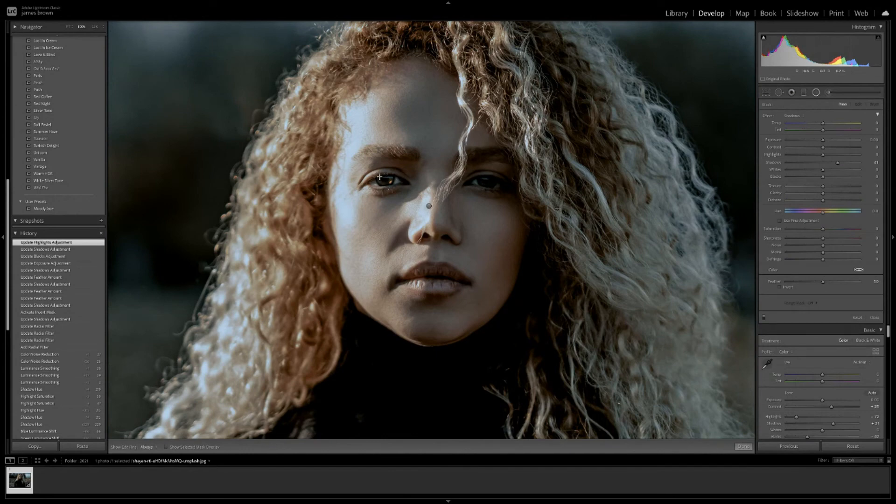
pyautogui.moveTo(377, 176)
pyautogui.mouseDown()
pyautogui.moveTo(397, 182)
pyautogui.moveTo(374, 181)
pyautogui.mouseUp()
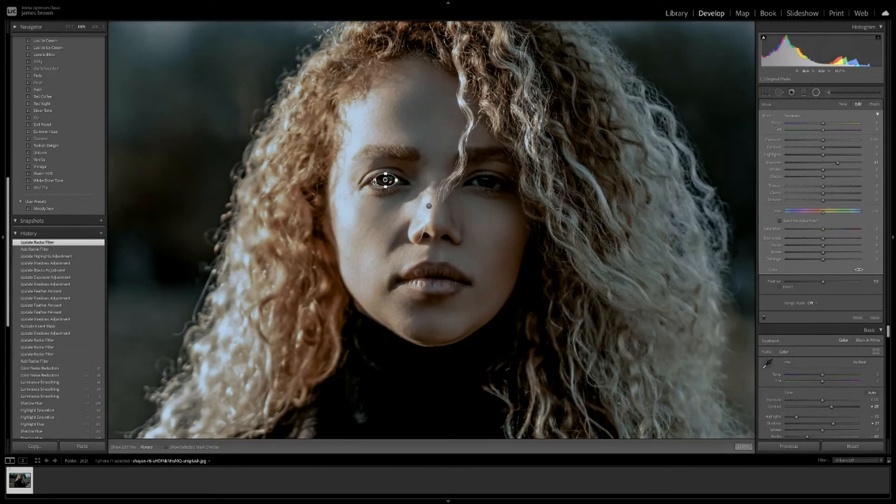
pyautogui.click(781, 287)
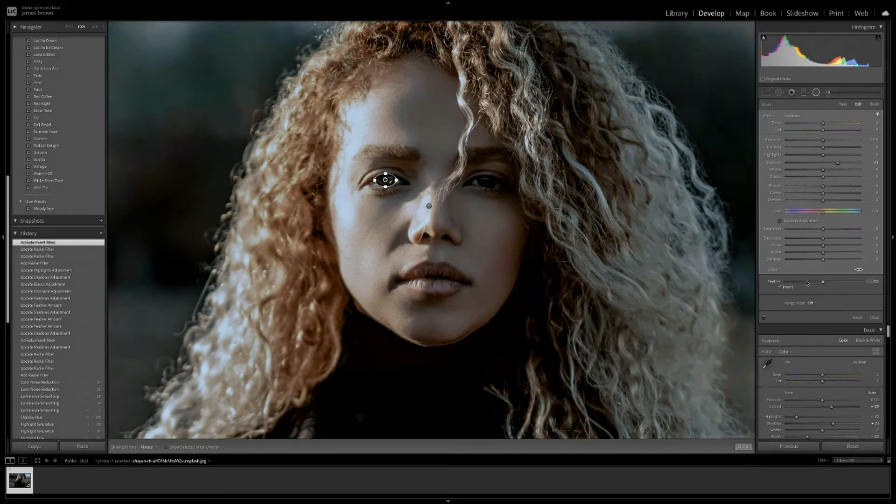
# Fit the ellipse to the eye's shape and set its Shadows to about 85 and Exposure to about 0.10
pyautogui.moveTo(838, 162)
pyautogui.mouseDown()
pyautogui.moveTo(808, 165)
pyautogui.moveTo(855, 164)
pyautogui.mouseUp()
pyautogui.moveTo(398, 180); pyautogui.dragTo(405, 180)
pyautogui.moveTo(367, 182); pyautogui.dragTo(387, 181)
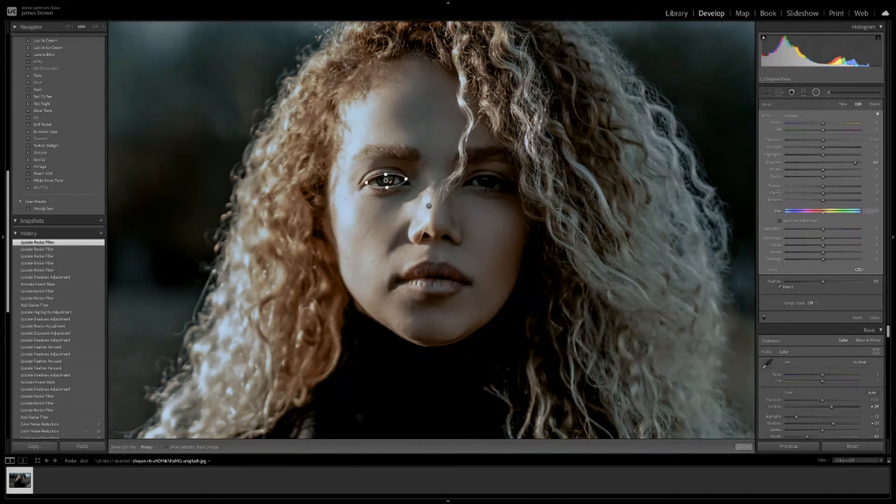
pyautogui.click(824, 140)
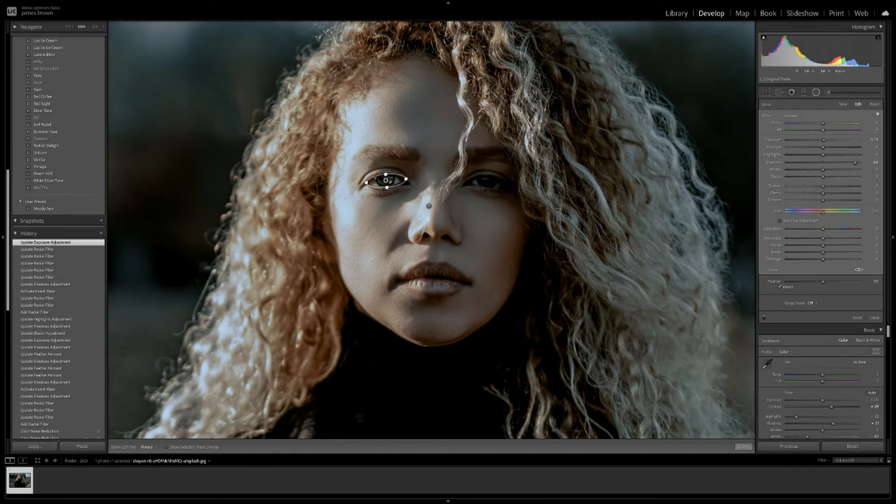
# Try duplicating the eye's radial filter onto the other eye, and delete the copy
pyautogui.rightClick(399, 180)
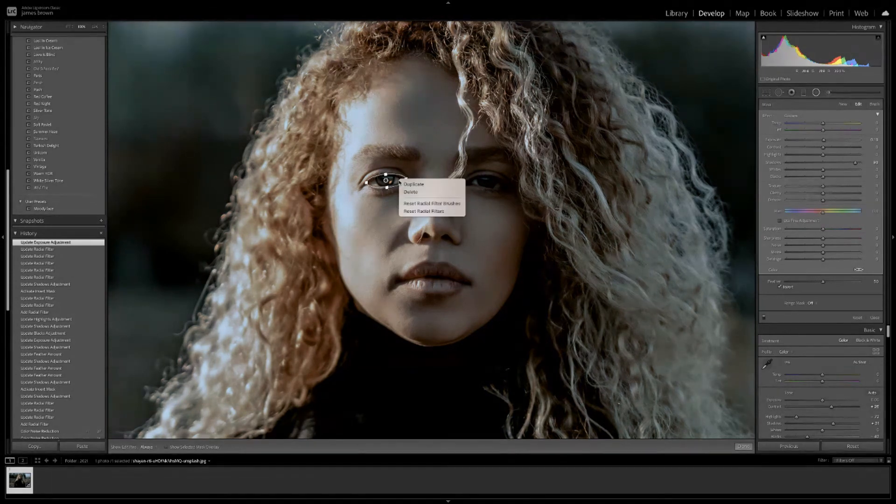
pyautogui.click(407, 183)
pyautogui.moveTo(386, 180); pyautogui.dragTo(494, 182)
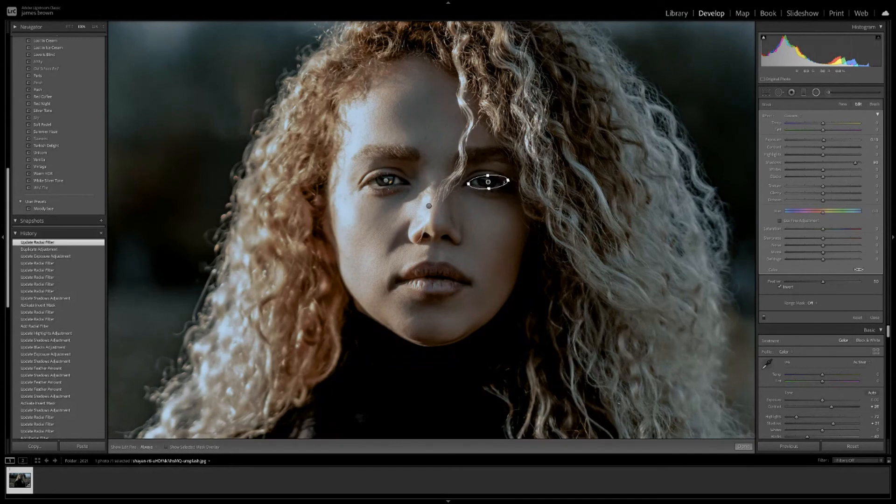
pyautogui.press('Delete')
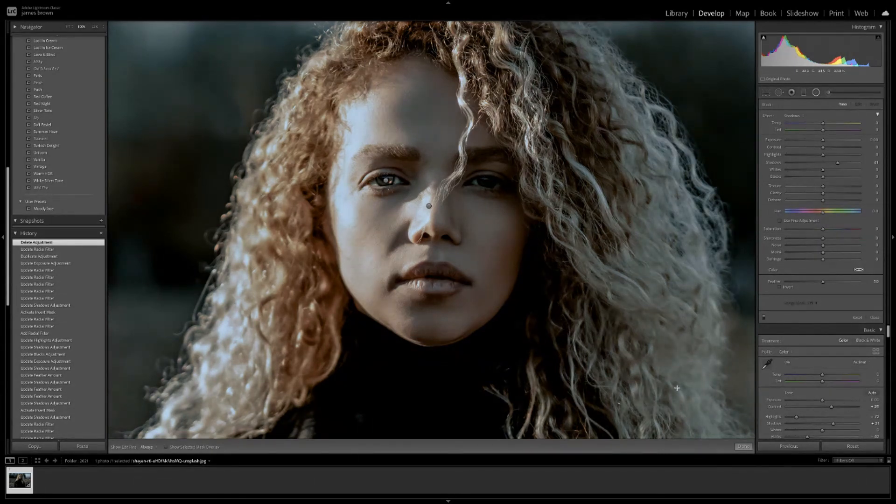
pyautogui.click(744, 447)
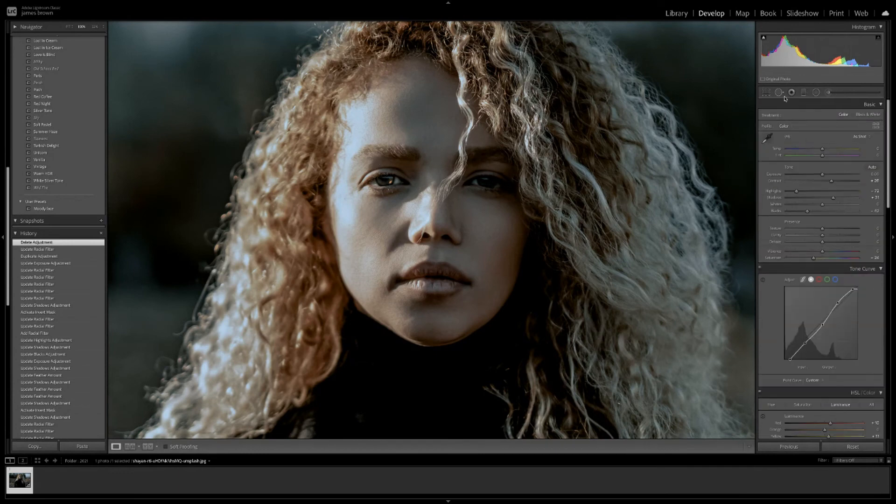
# Draw a new radial filter over the shaded eye, invert its mask and fit the ellipse around the eye
pyautogui.click(816, 93)
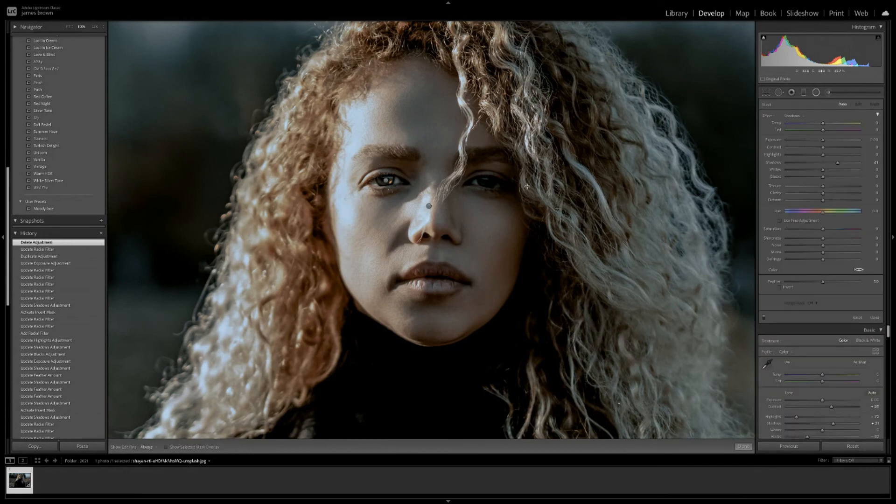
pyautogui.moveTo(478, 178); pyautogui.dragTo(495, 183)
pyautogui.press("'")
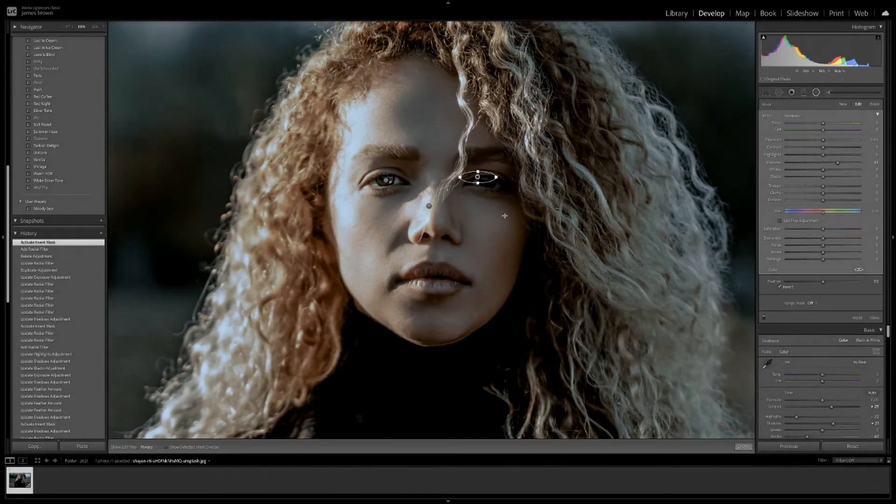
pyautogui.moveTo(487, 177); pyautogui.dragTo(499, 183)
# Set the shaded eye filter's Shadows to about 43 and Exposure to about 0.06, and finish the filter
pyautogui.moveTo(839, 163); pyautogui.dragTo(843, 163)
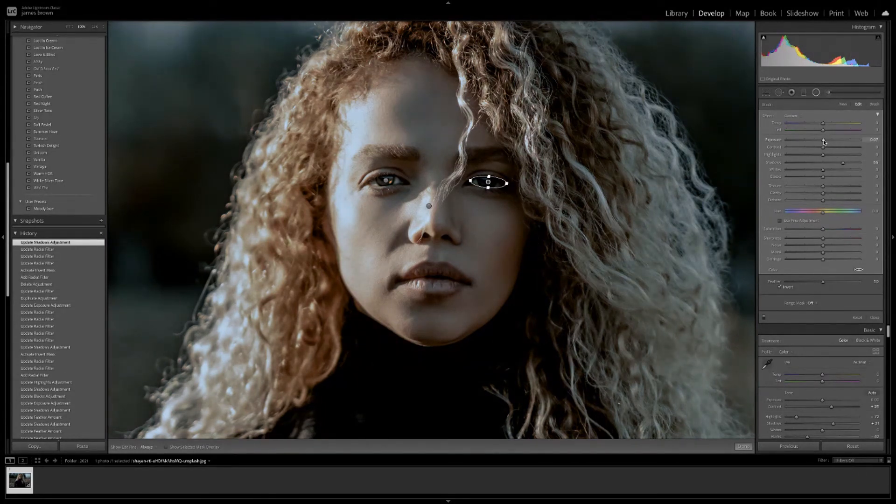
pyautogui.moveTo(782, 149); pyautogui.dragTo(782, 149)
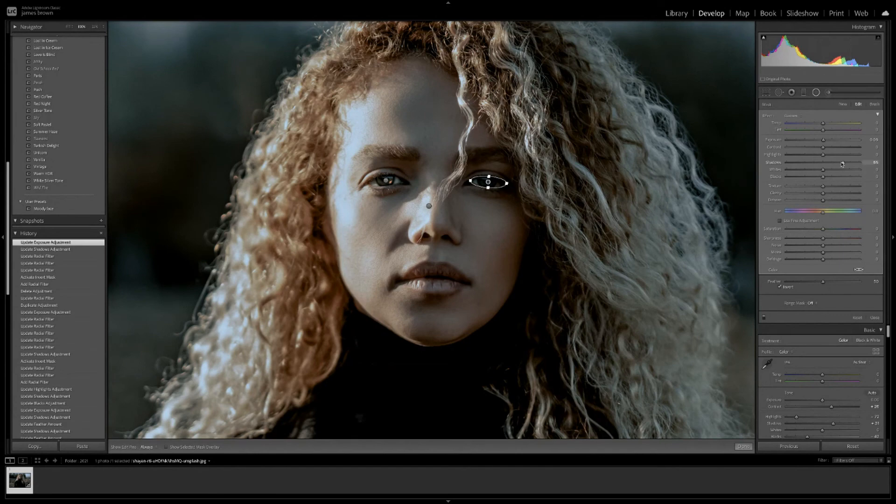
pyautogui.moveTo(839, 164); pyautogui.dragTo(837, 164)
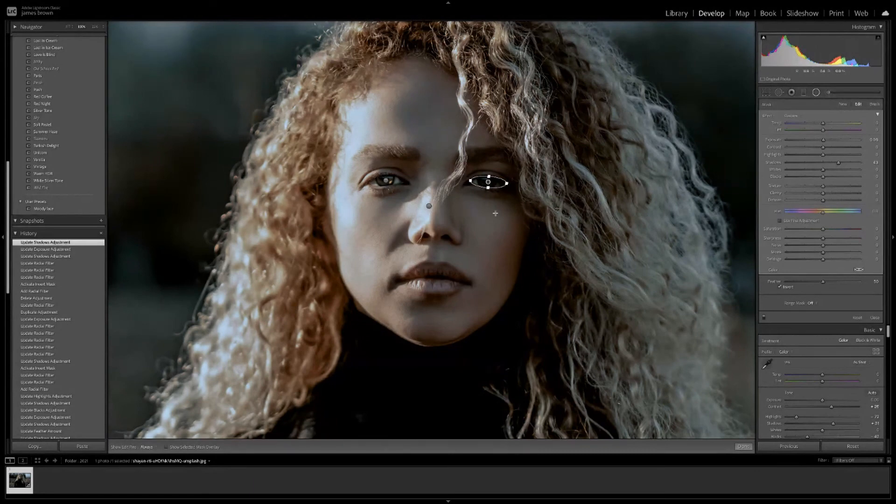
pyautogui.click(744, 447)
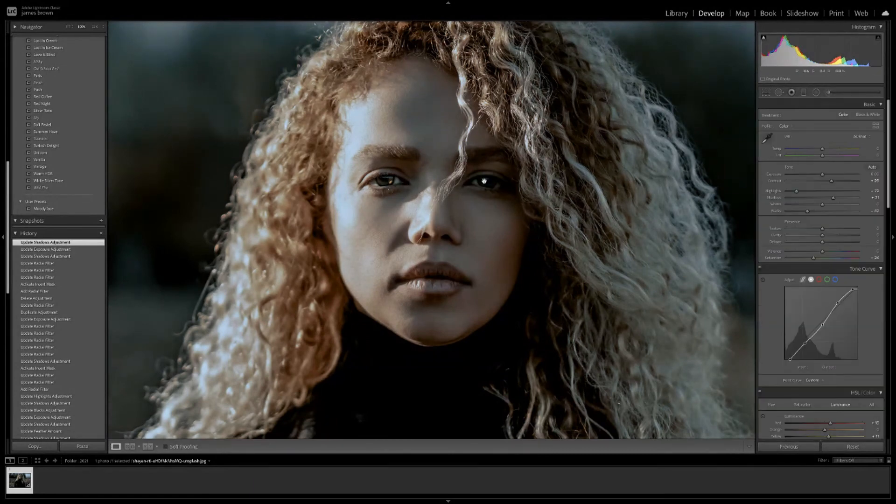
# Compare the whole portrait with its imported original in the edit history, and return to the latest edit
pyautogui.click(508, 196)
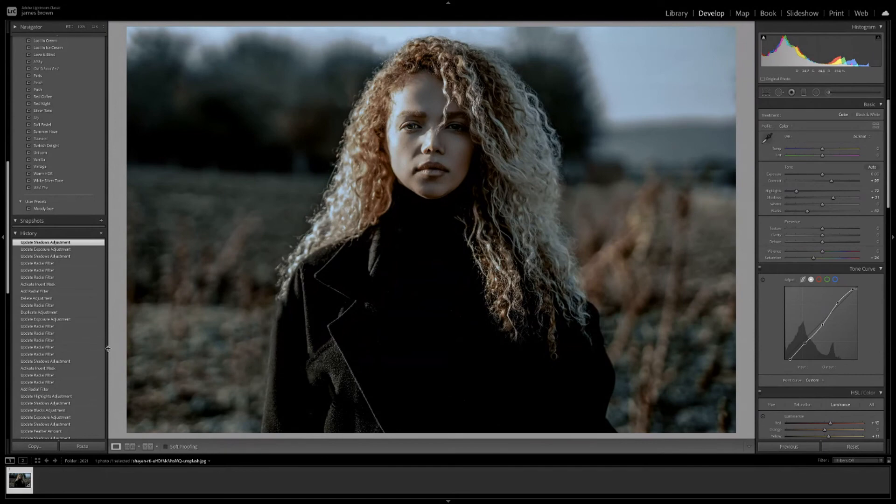
pyautogui.scroll(-15, 77, 340)
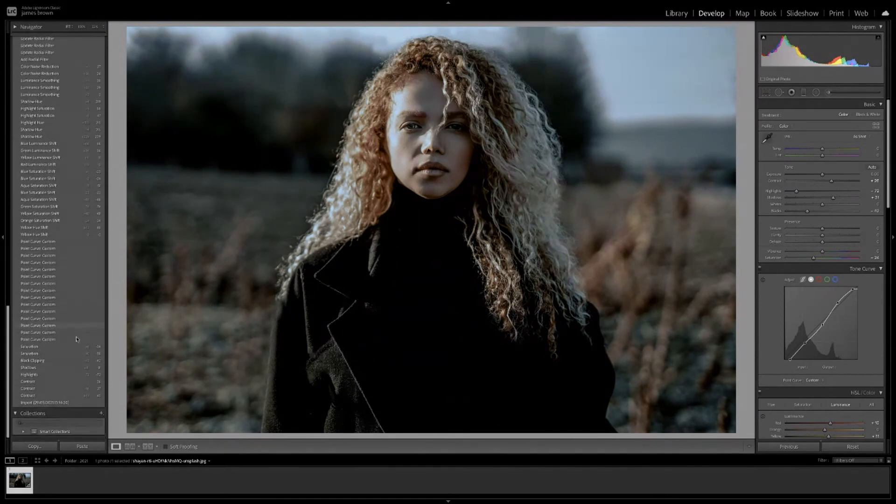
pyautogui.click(67, 405)
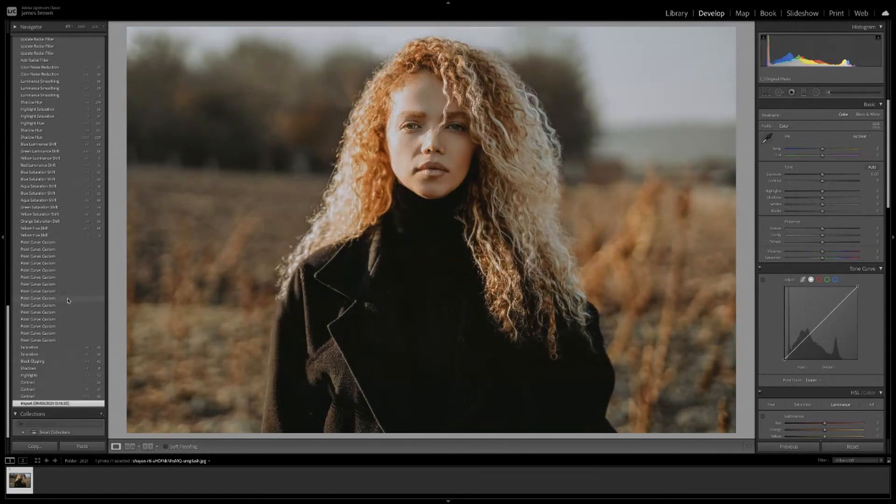
pyautogui.scroll(4, 67, 300)
pyautogui.scroll(10, 68, 300)
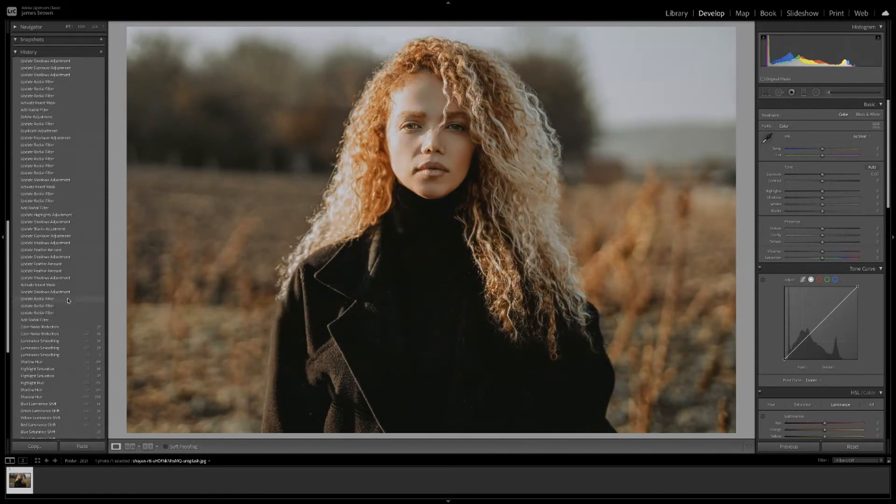
pyautogui.scroll(1, 68, 301)
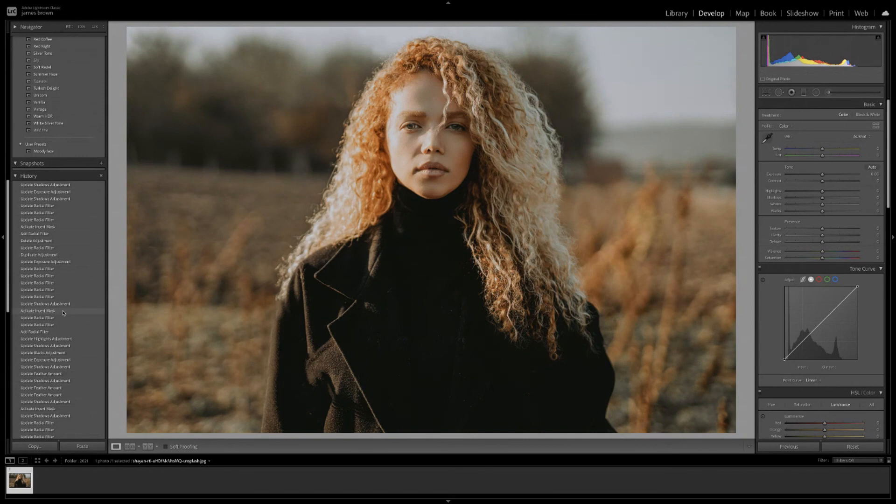
pyautogui.click(65, 185)
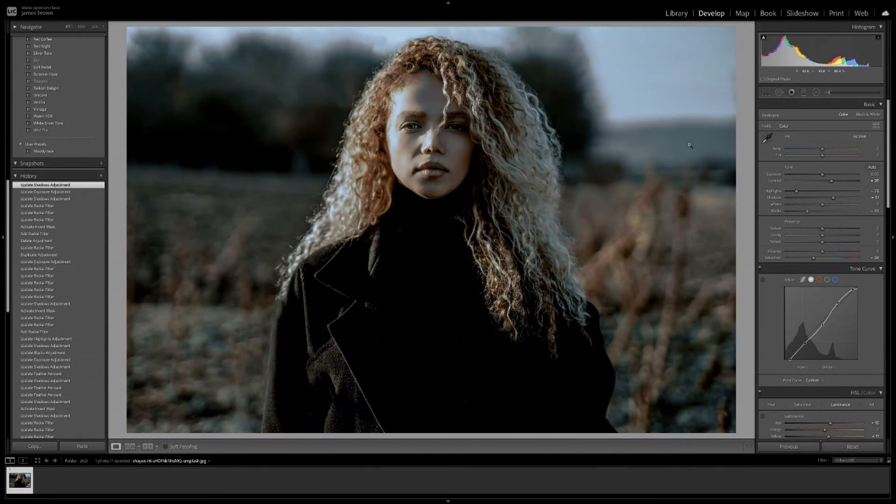
# Compare the finished edit with the Moody face user preset by switching between them on the portrait
pyautogui.scroll(5, 56, 242)
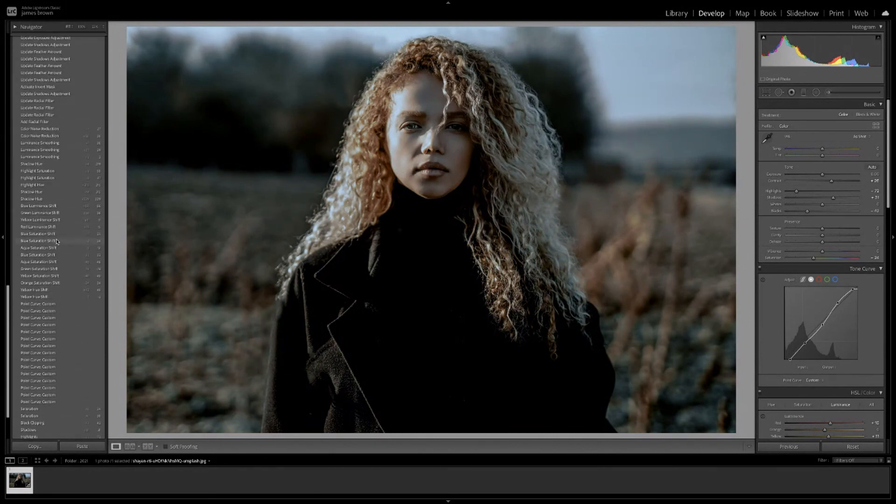
pyautogui.scroll(1, 57, 242)
pyautogui.scroll(-3, 58, 239)
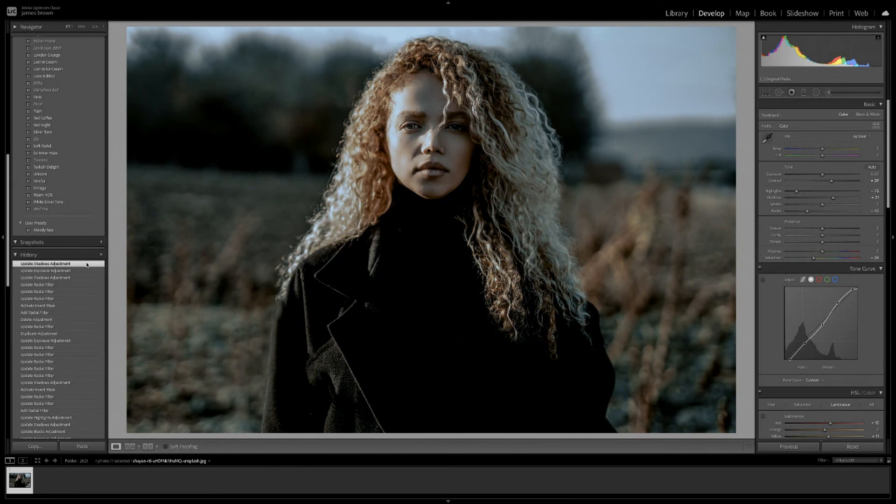
pyautogui.click(72, 230)
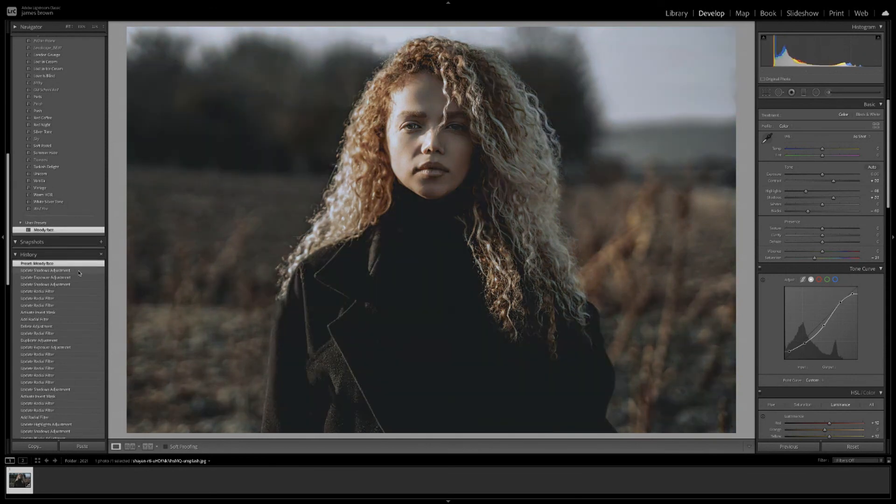
pyautogui.click(79, 270)
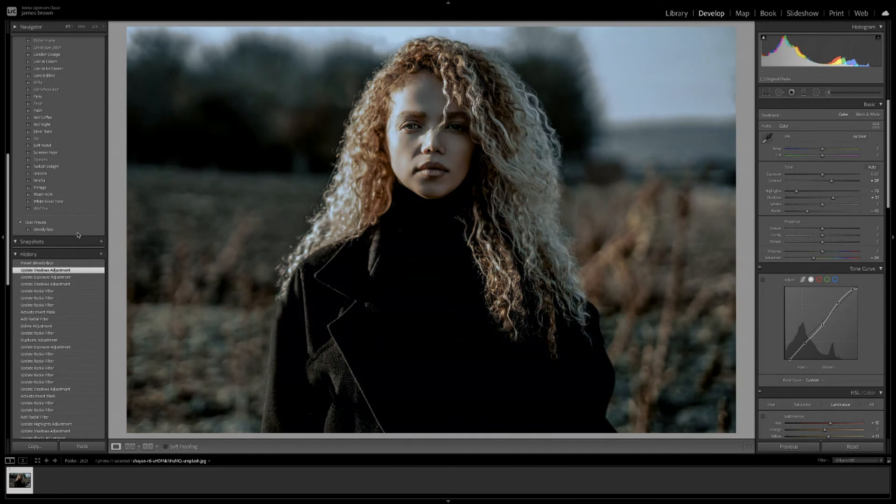
pyautogui.click(78, 232)
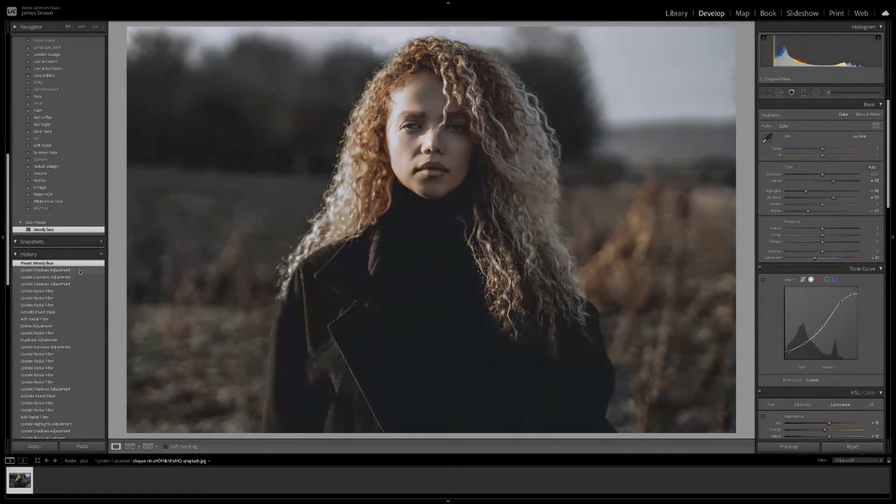
# Return to the portrait's latest manual edit and fine-tune the saturation of the blue Shadows tint in Color Grading
pyautogui.click(79, 271)
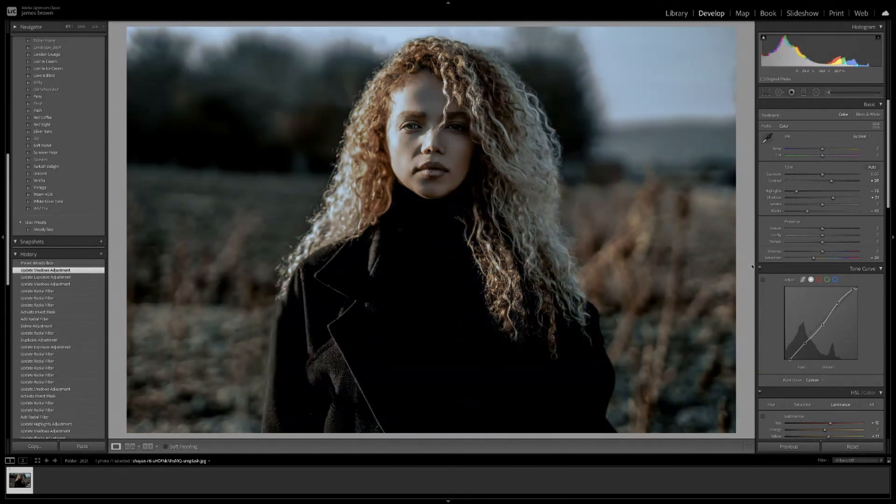
pyautogui.scroll(-6, 811, 273)
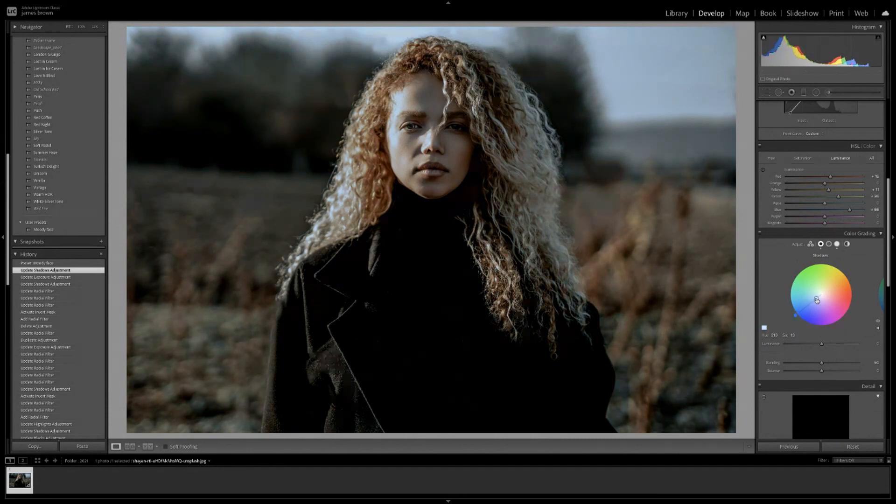
pyautogui.moveTo(818, 300); pyautogui.dragTo(817, 299)
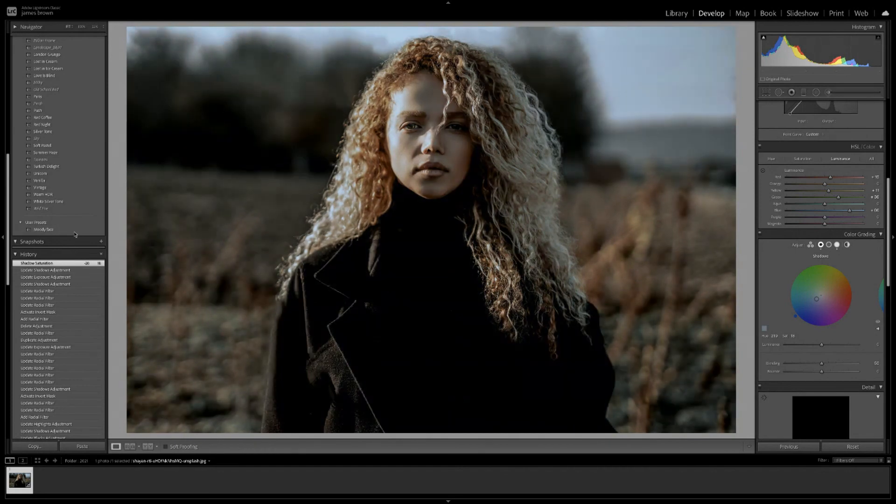
# Refine the portrait's point tone curve by adjusting its white point, black point, midpoint and upper-midtone point
pyautogui.scroll(4, 809, 197)
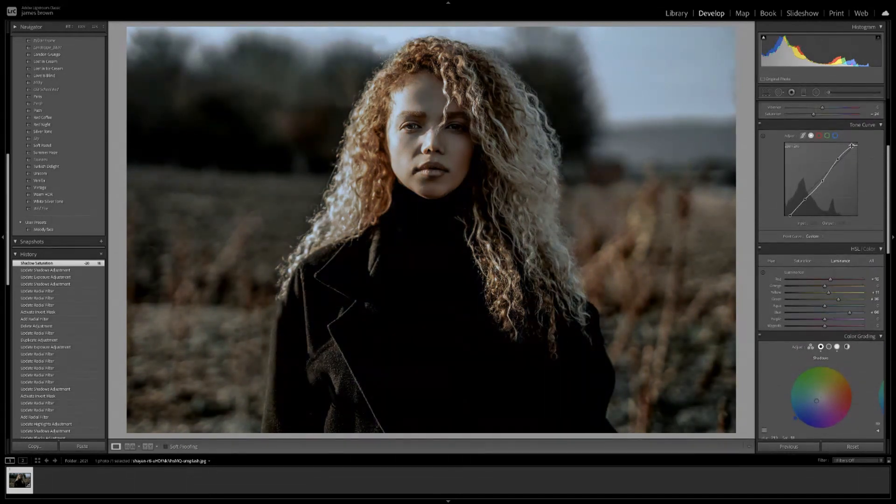
pyautogui.moveTo(852, 148)
pyautogui.mouseDown()
pyautogui.moveTo(862, 142)
pyautogui.moveTo(852, 146)
pyautogui.mouseUp()
pyautogui.moveTo(791, 216); pyautogui.dragTo(824, 183)
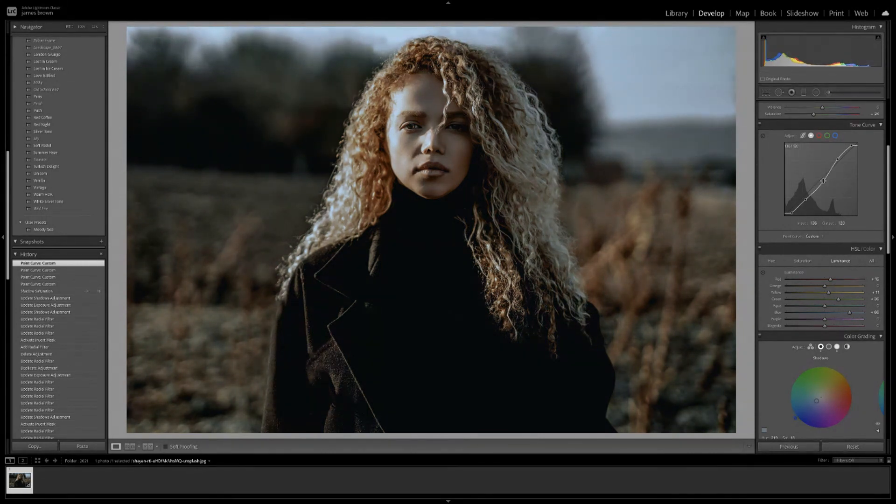
pyautogui.click(839, 161)
# Lower the portrait's Highlights to about -85, raise Exposure slightly and set Contrast to about +28
pyautogui.scroll(5, 822, 187)
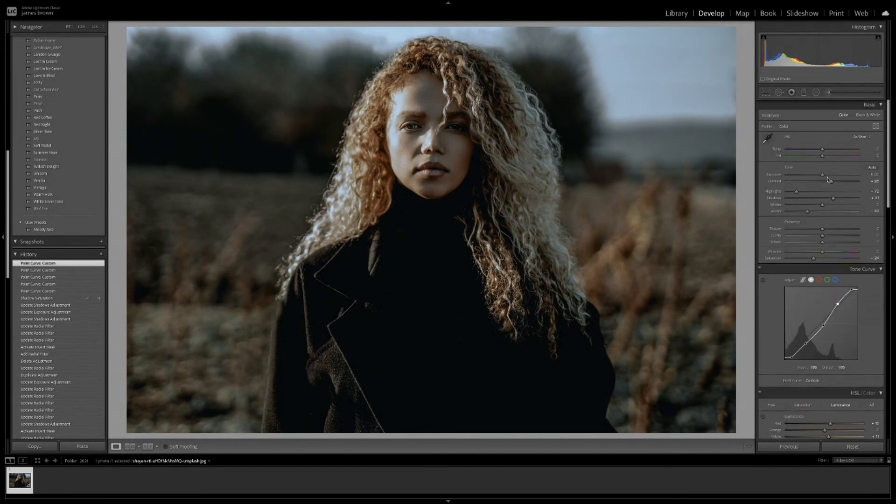
pyautogui.moveTo(797, 193); pyautogui.dragTo(833, 182)
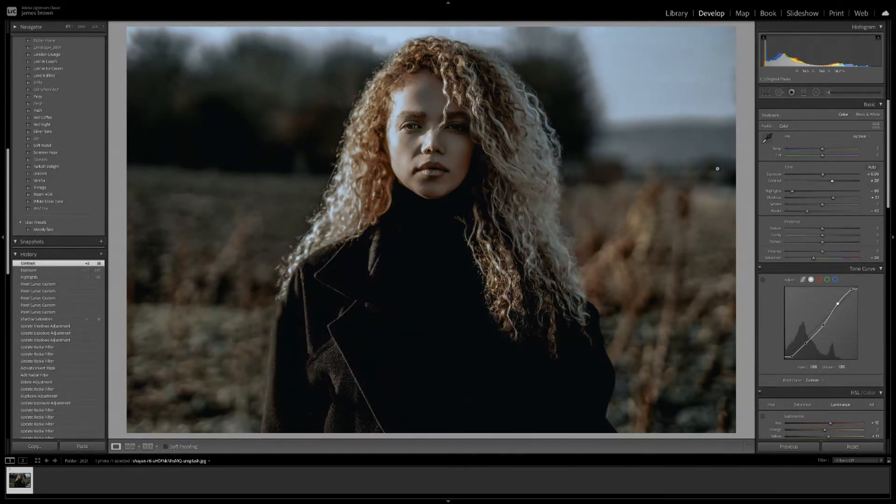
# Raise the Blue luminance to about +82
pyautogui.scroll(-5, 789, 237)
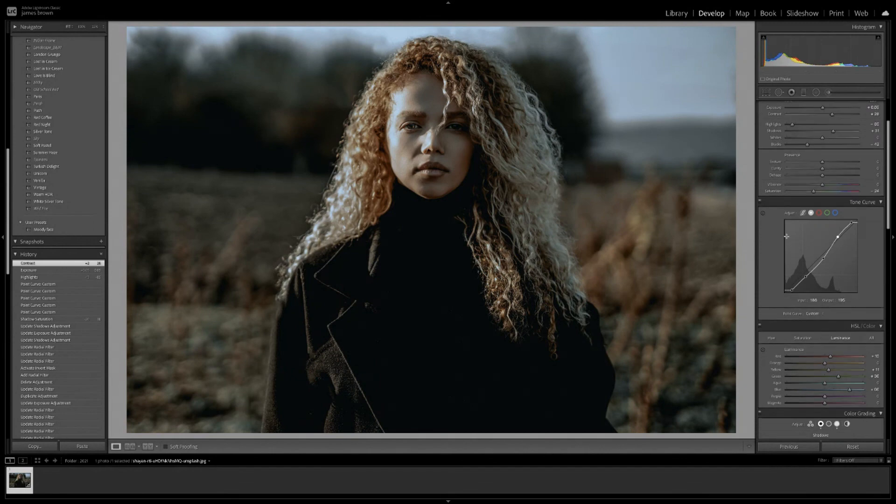
pyautogui.scroll(-2, 788, 238)
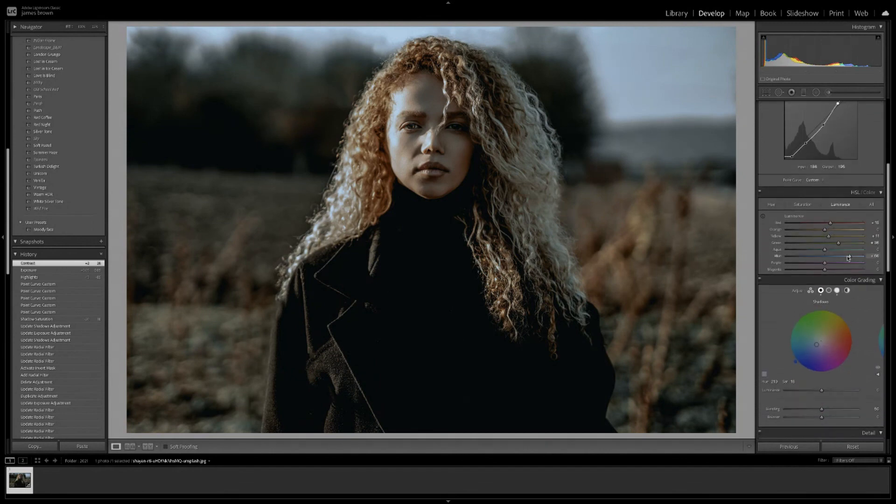
pyautogui.moveTo(850, 257)
pyautogui.mouseDown()
pyautogui.moveTo(830, 258)
pyautogui.moveTo(857, 257)
pyautogui.mouseUp()
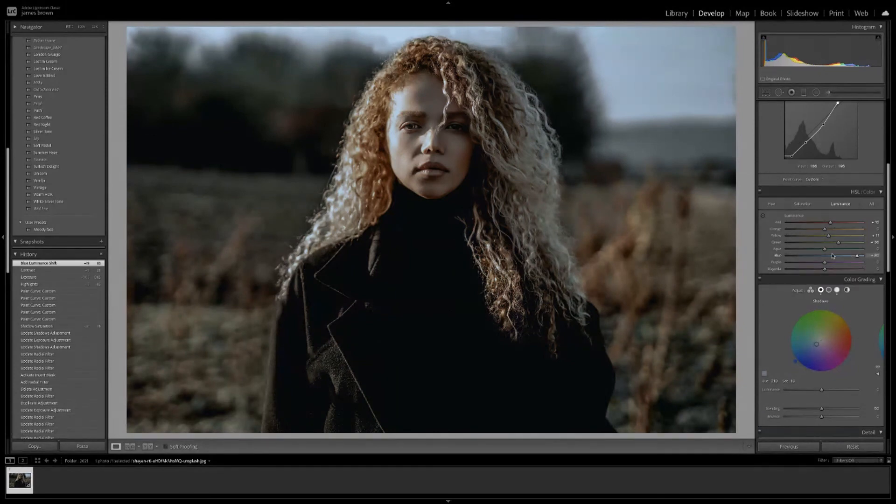
# Reduce the saturation of the blue Highlights tint in Color Grading and fine-tune its hue slightly toward purple
pyautogui.click(830, 290)
pyautogui.click(838, 291)
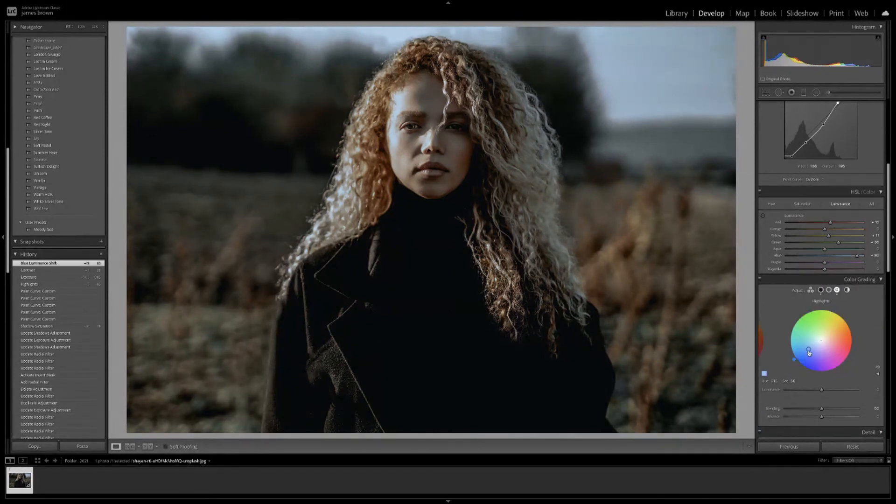
pyautogui.moveTo(819, 348)
pyautogui.mouseDown()
pyautogui.moveTo(813, 369)
pyautogui.moveTo(816, 351)
pyautogui.mouseUp()
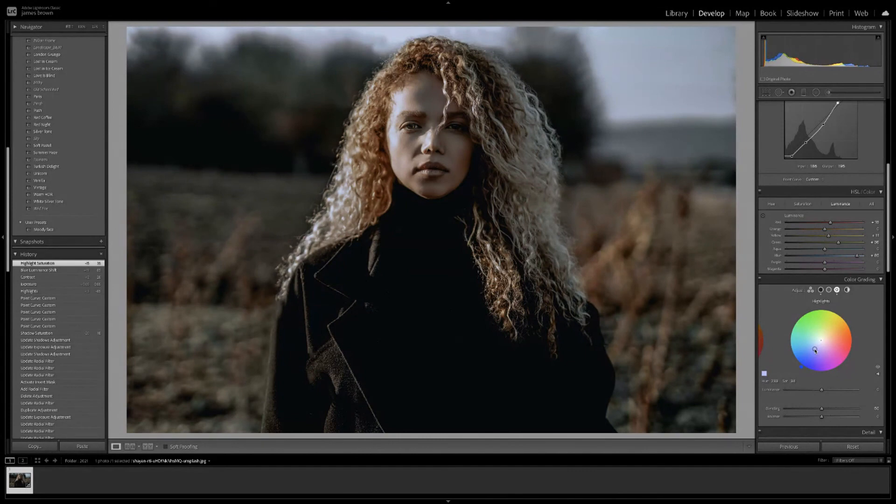
pyautogui.moveTo(814, 349); pyautogui.dragTo(814, 350)
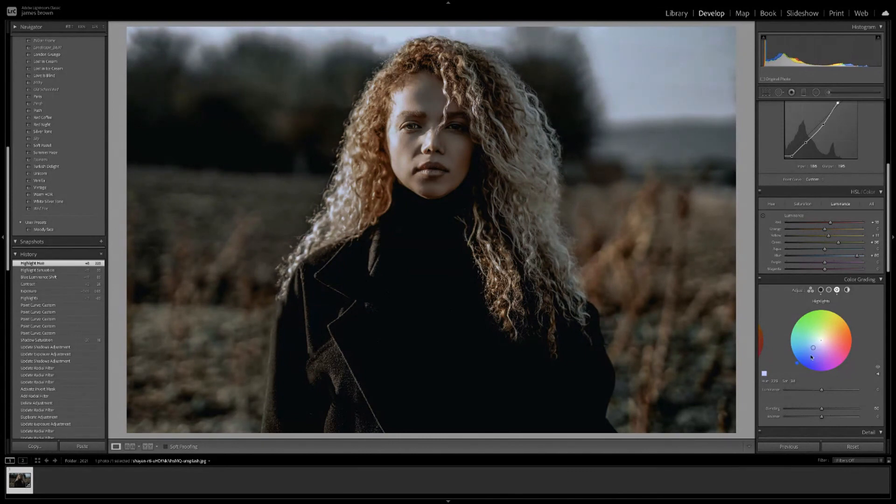
# Lower the tone curve's midpoint slightly to darken the midtones, and reduce overall Saturation to about -34
pyautogui.scroll(5, 797, 219)
pyautogui.scroll(3, 797, 219)
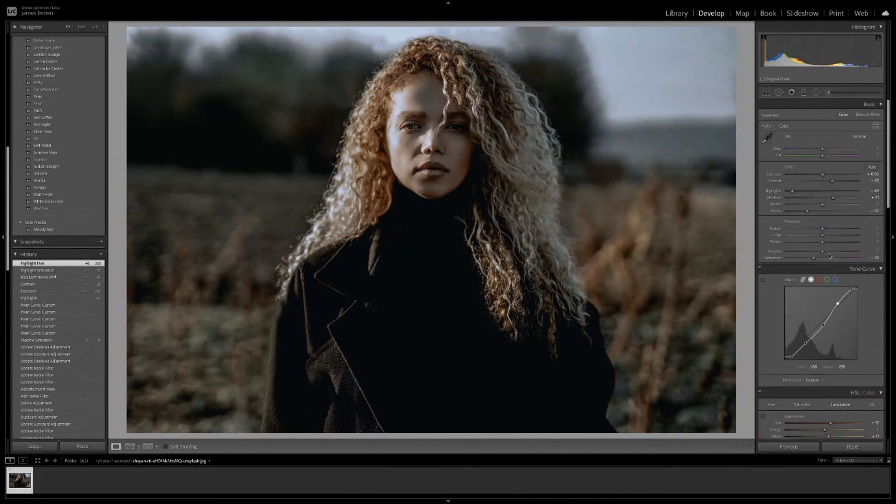
pyautogui.moveTo(824, 327); pyautogui.dragTo(825, 329)
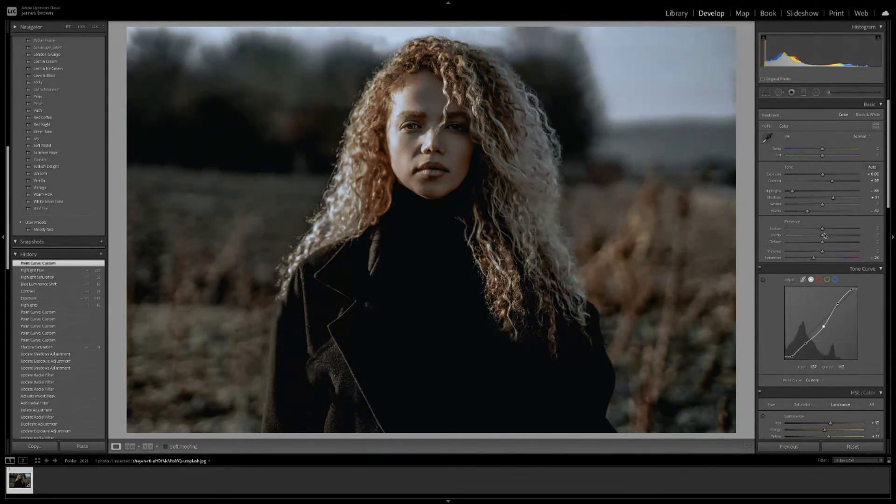
pyautogui.moveTo(814, 260); pyautogui.dragTo(811, 260)
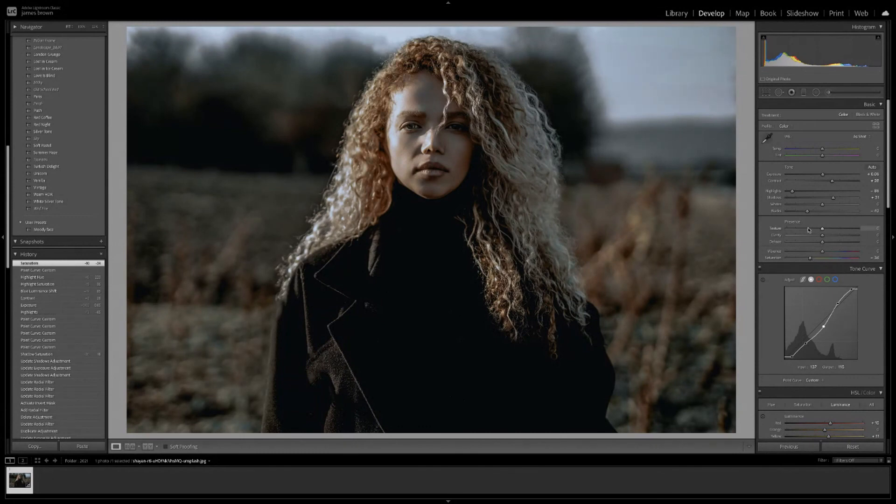